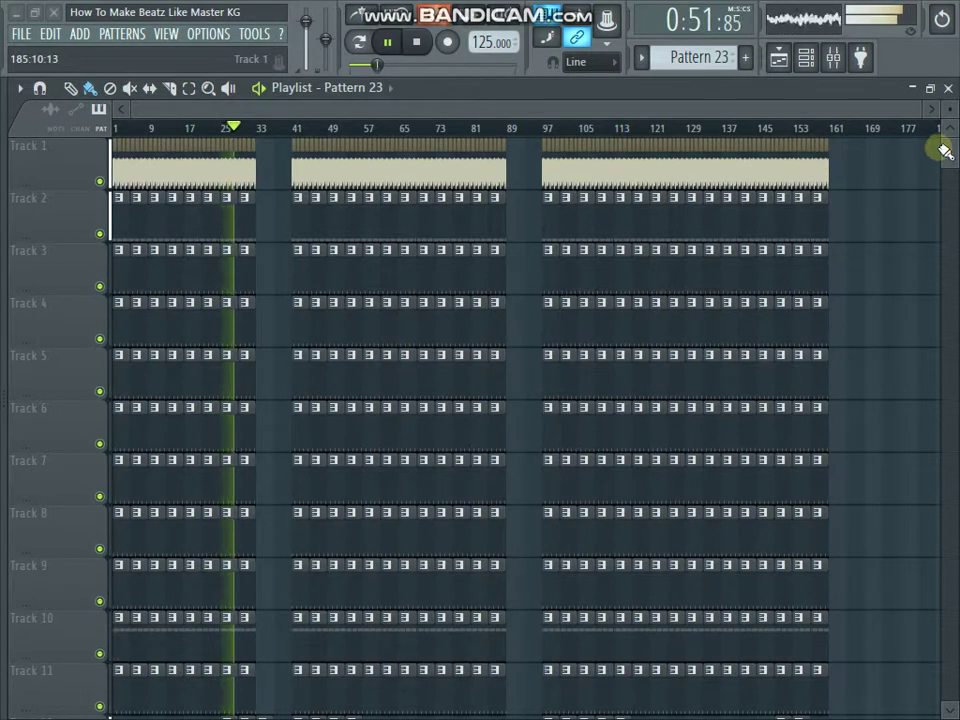
Select the 2013 Slicesd beats (29) pattern in the channel rack.
drag(939, 146, 945, 260)
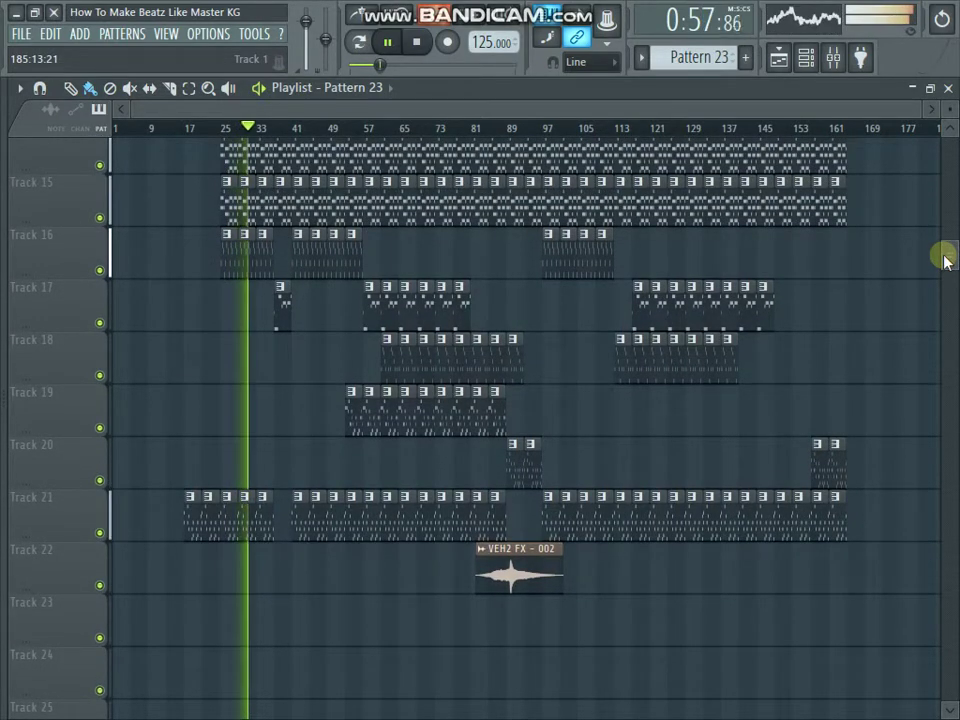
click(805, 57)
scroll(500, 257, up, 4)
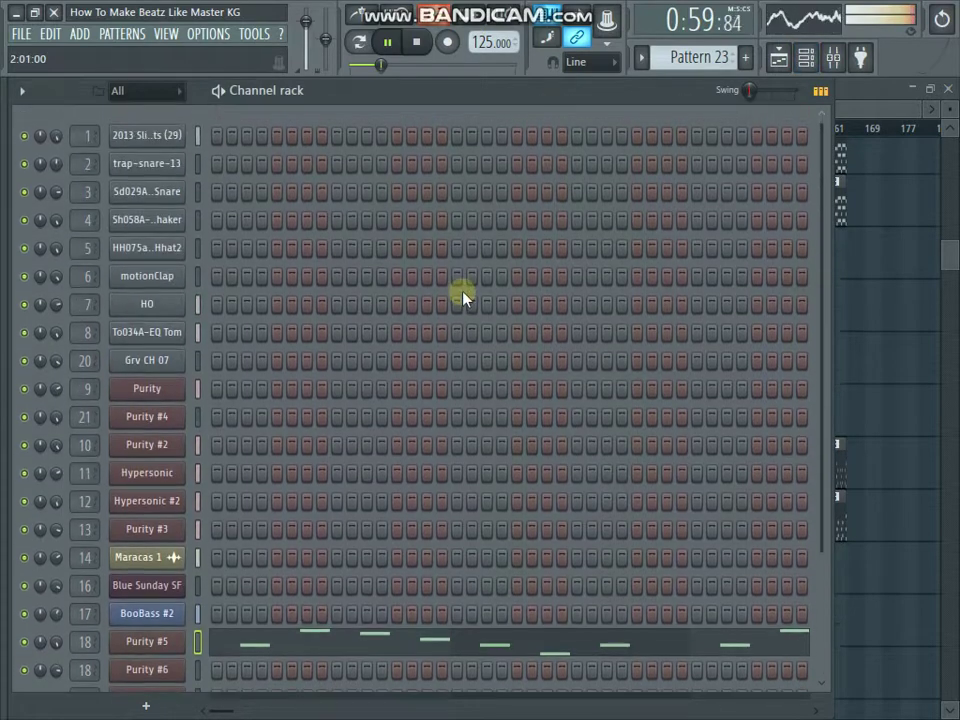
click(645, 66)
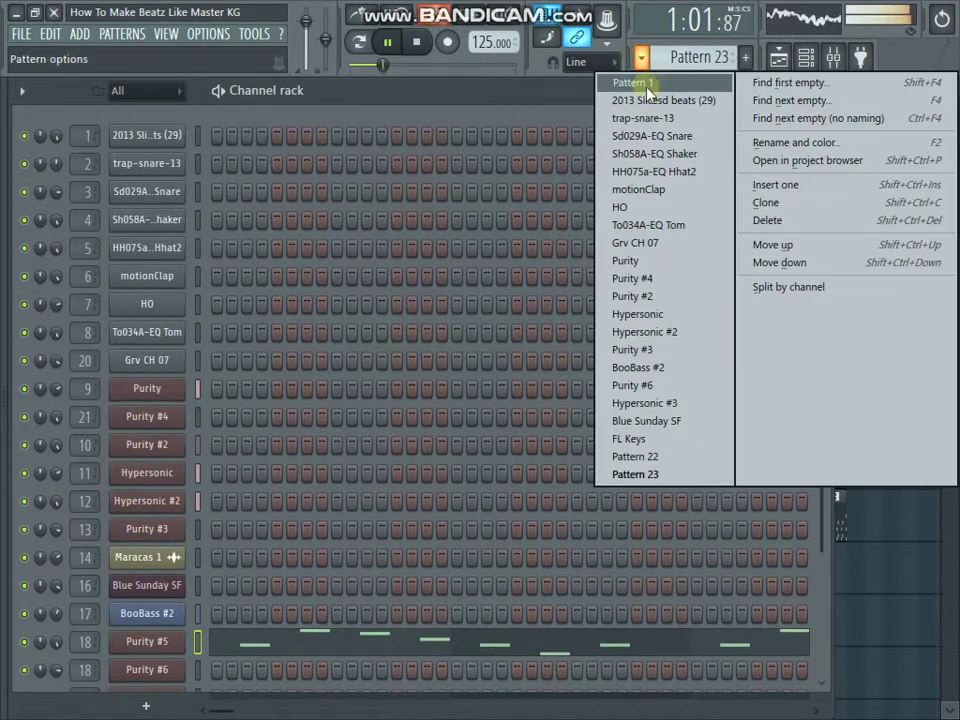
click(662, 98)
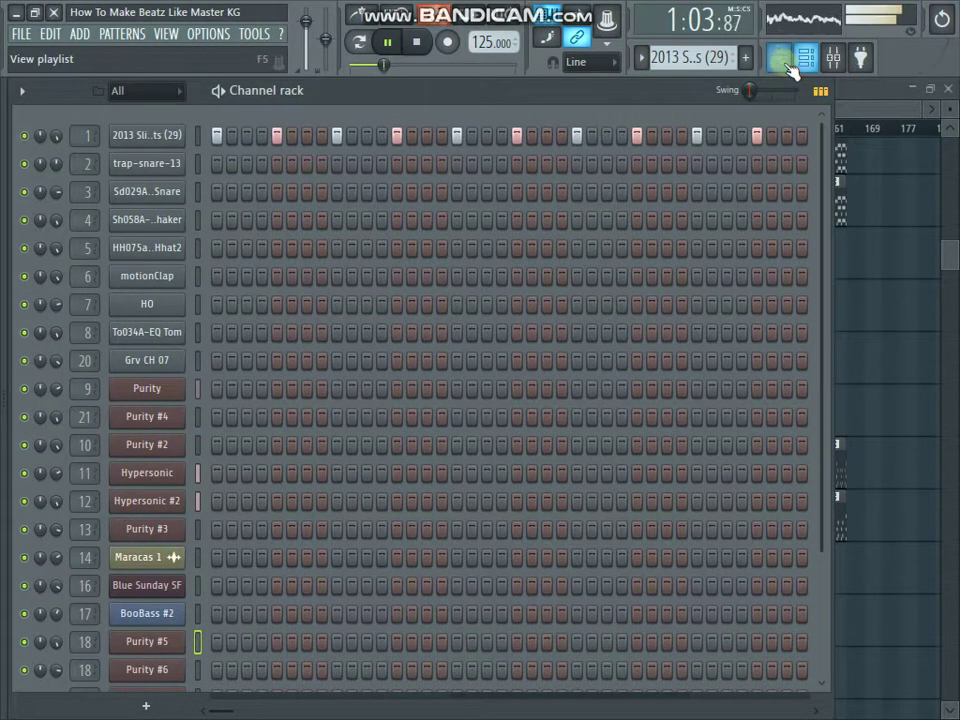
Review the clip arrangement on the lower playlist tracks during song playback, and stop playback.
click(780, 62)
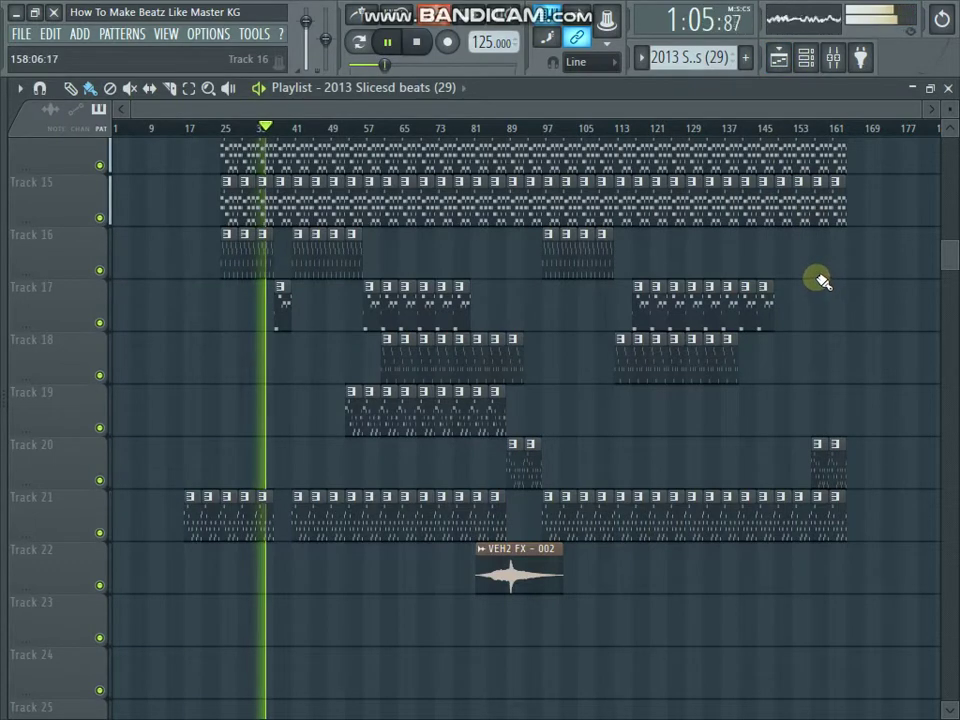
scroll(560, 313, up, 4)
scroll(560, 311, down, 3)
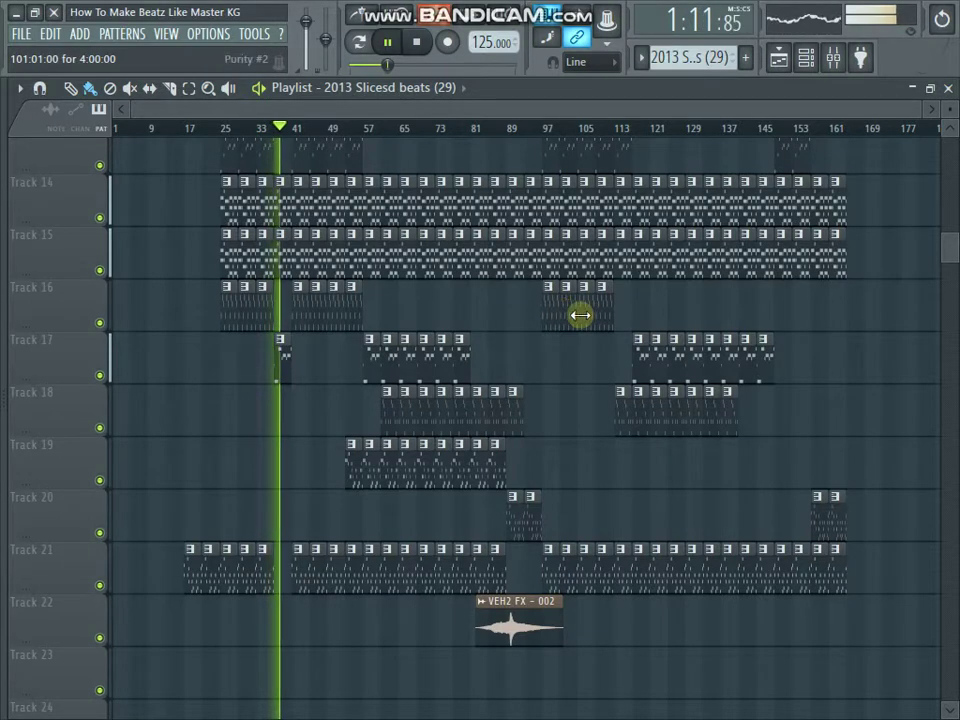
scroll(900, 340, up, 1)
scroll(910, 350, up, 1)
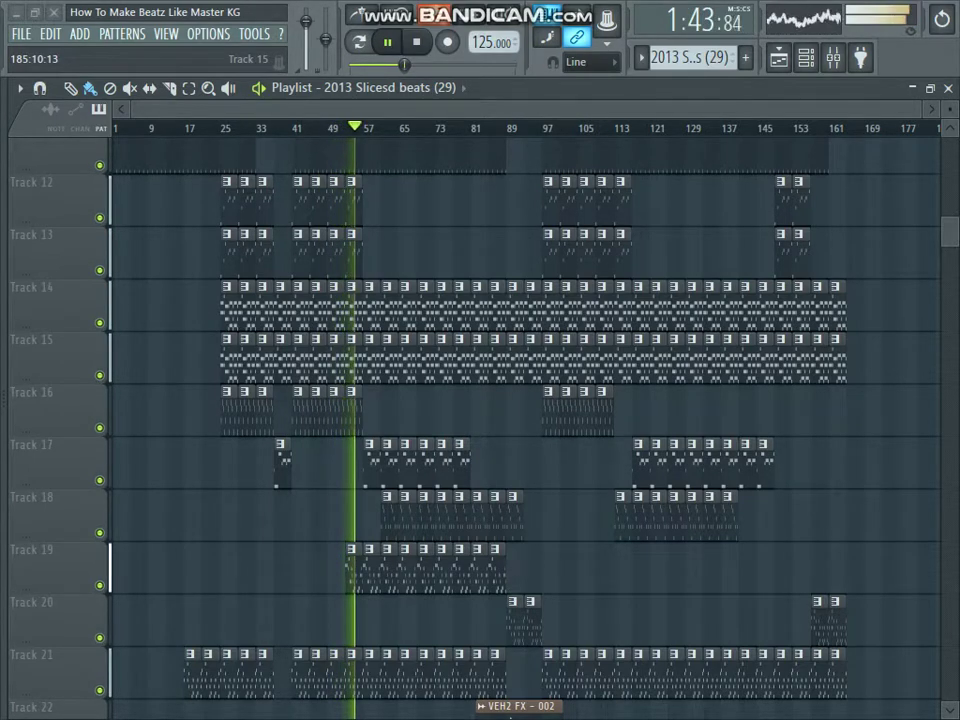
click(416, 42)
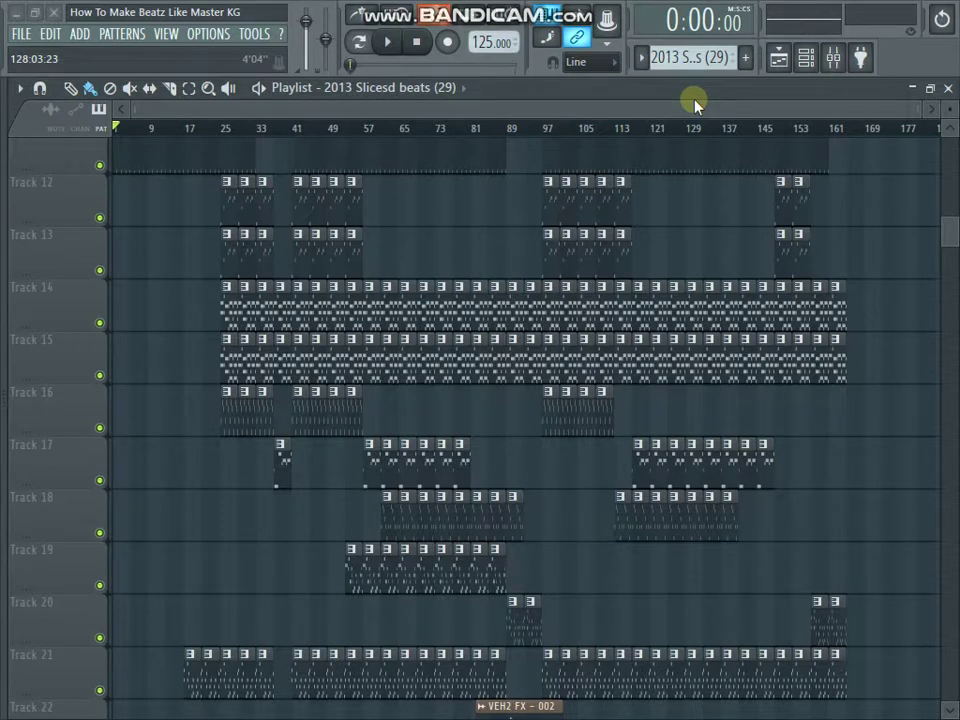
Show the channel rack, switch from song to pattern mode and play the 2013 Slicesd beats (29) pattern.
click(800, 60)
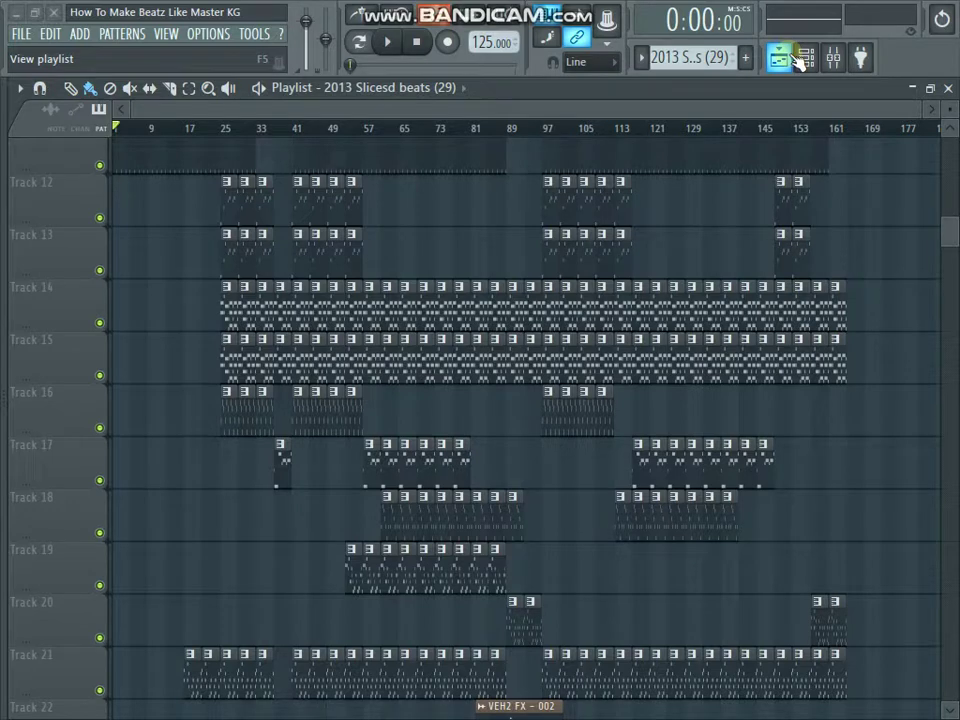
click(806, 57)
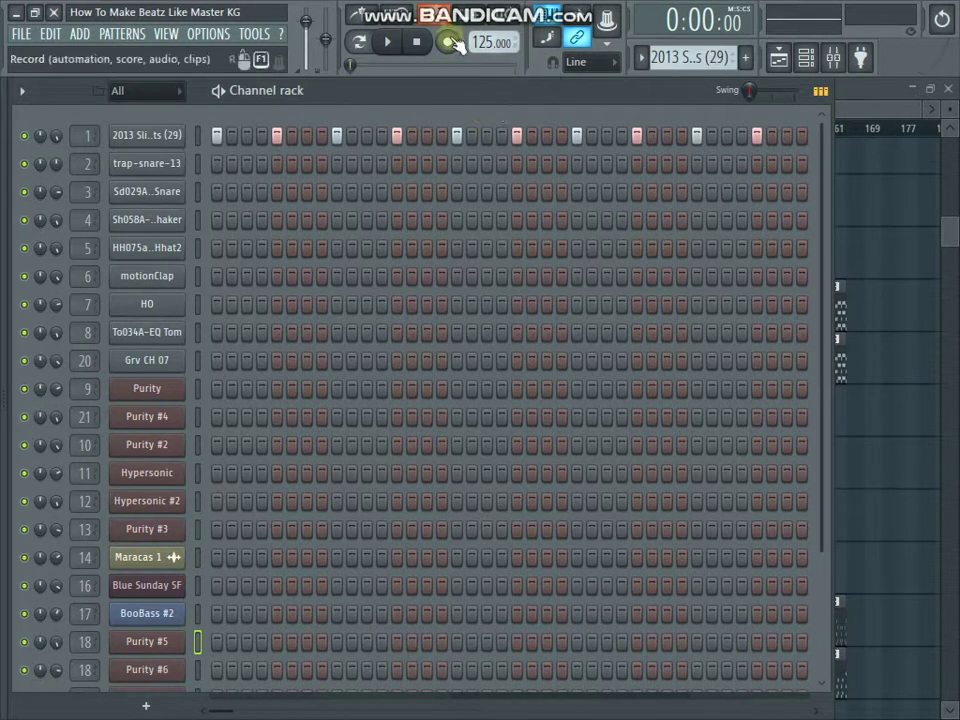
click(358, 41)
click(388, 43)
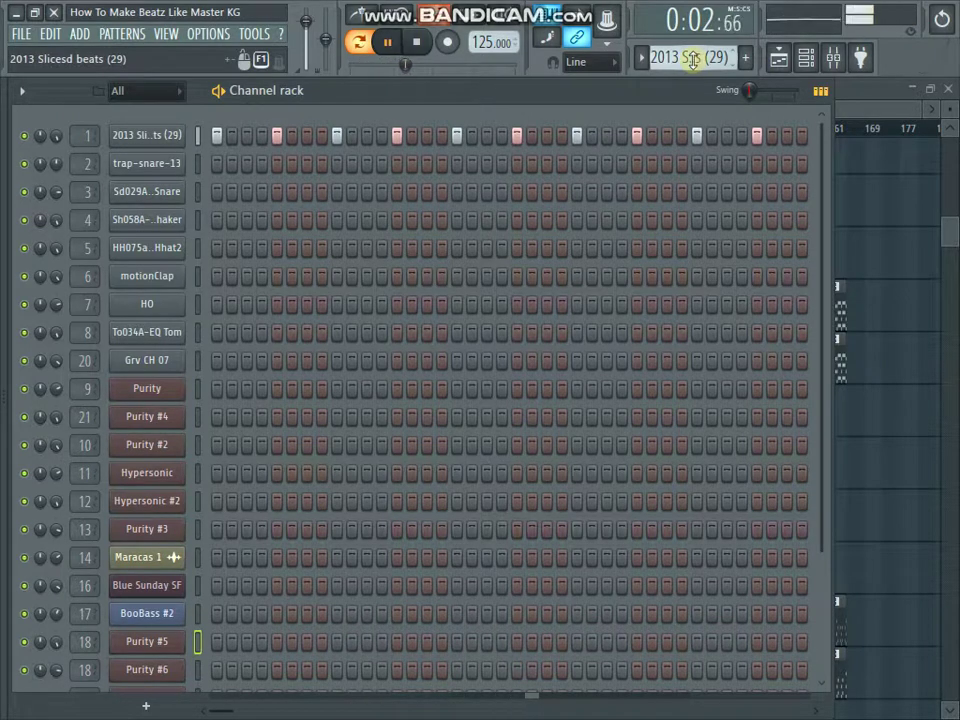
Audition each drum pattern in turn from trap-snare-13 through Grv CH 07, and stop playback.
scroll(692, 58, down, 1)
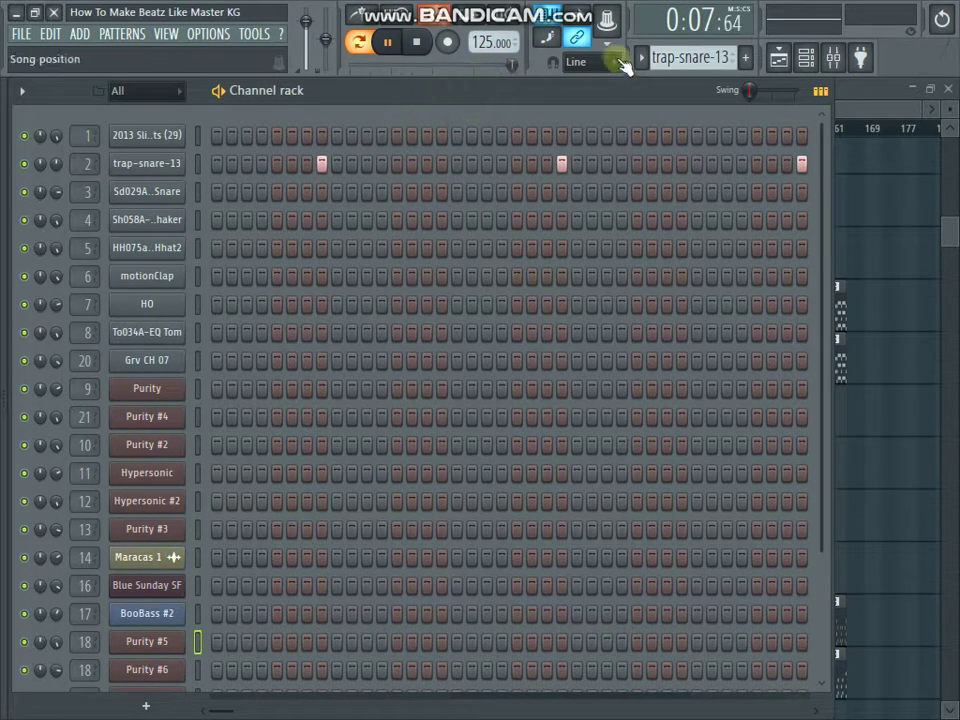
scroll(669, 57, down, 1)
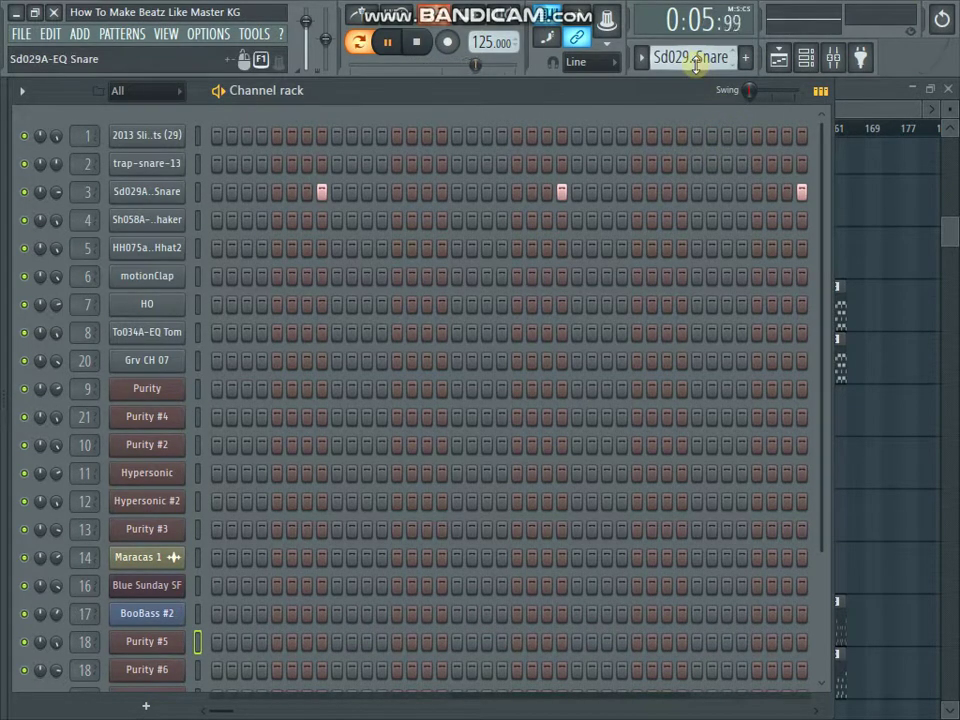
scroll(695, 63, down, 1)
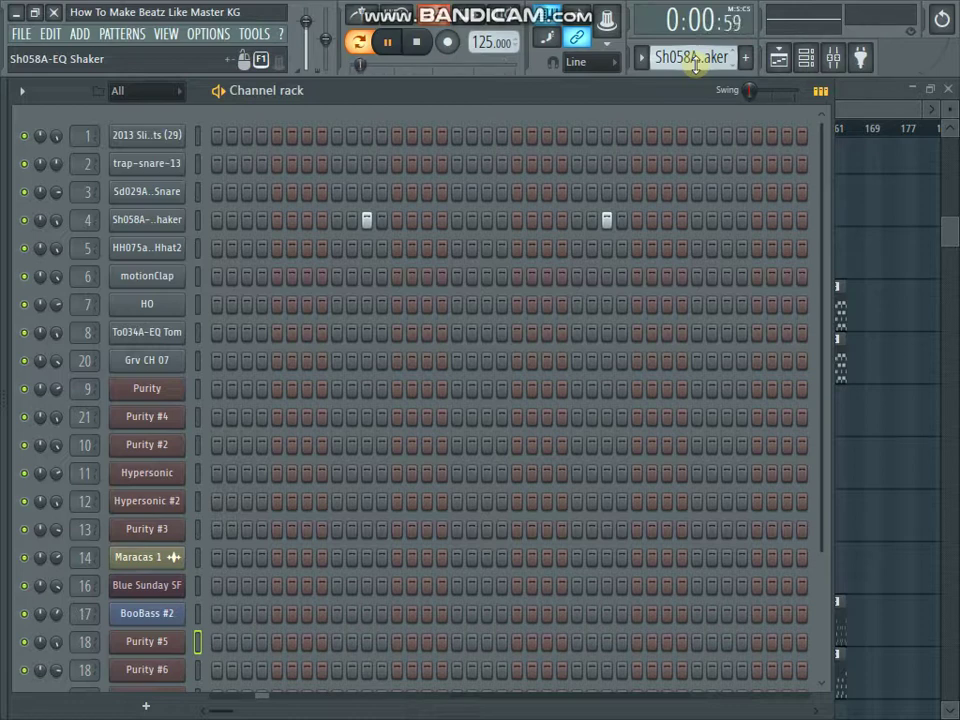
scroll(703, 62, down, 1)
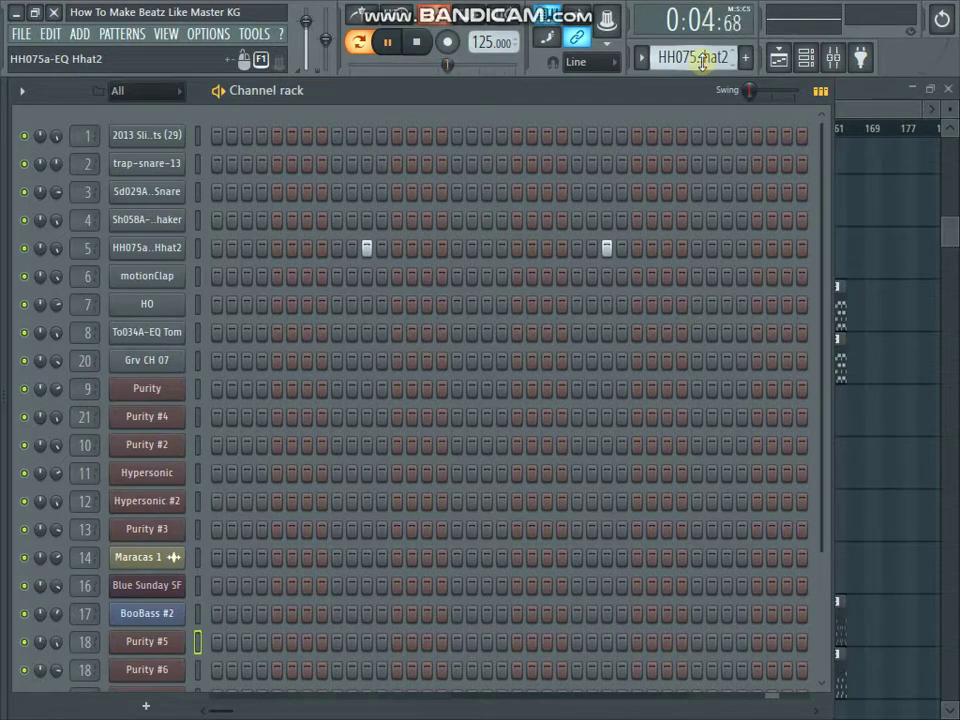
scroll(703, 62, down, 1)
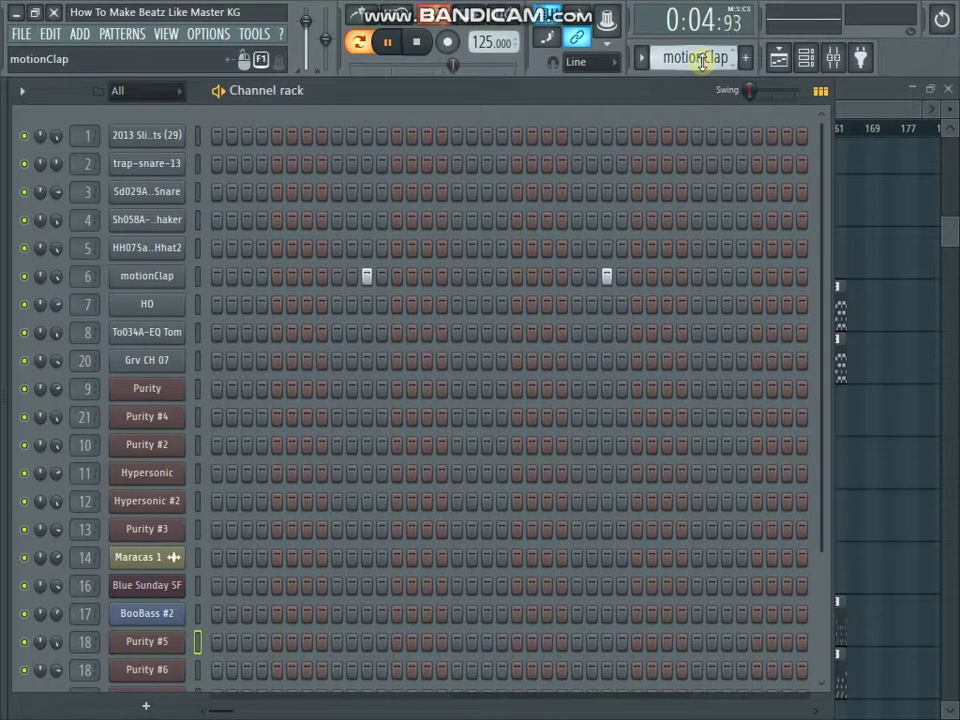
scroll(703, 60, down, 1)
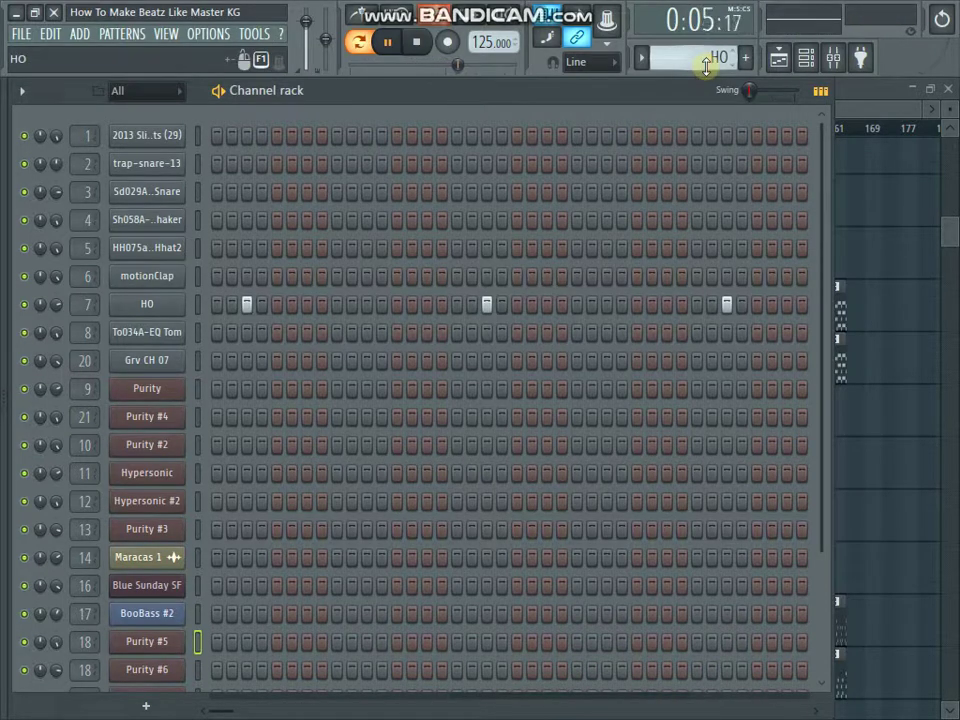
scroll(706, 66, down, 1)
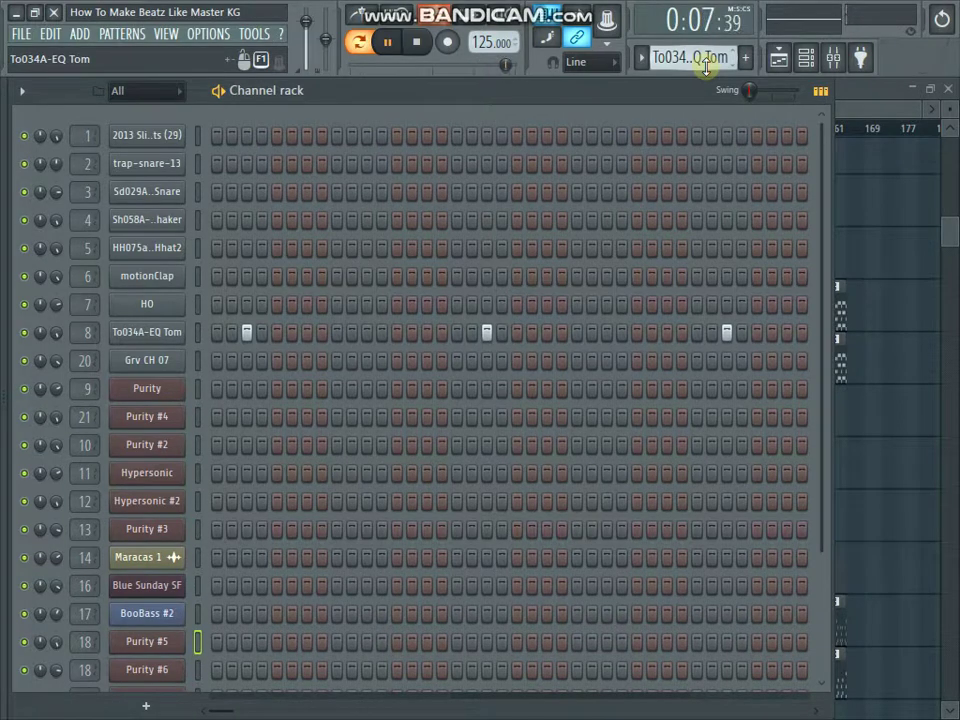
scroll(705, 62, down, 1)
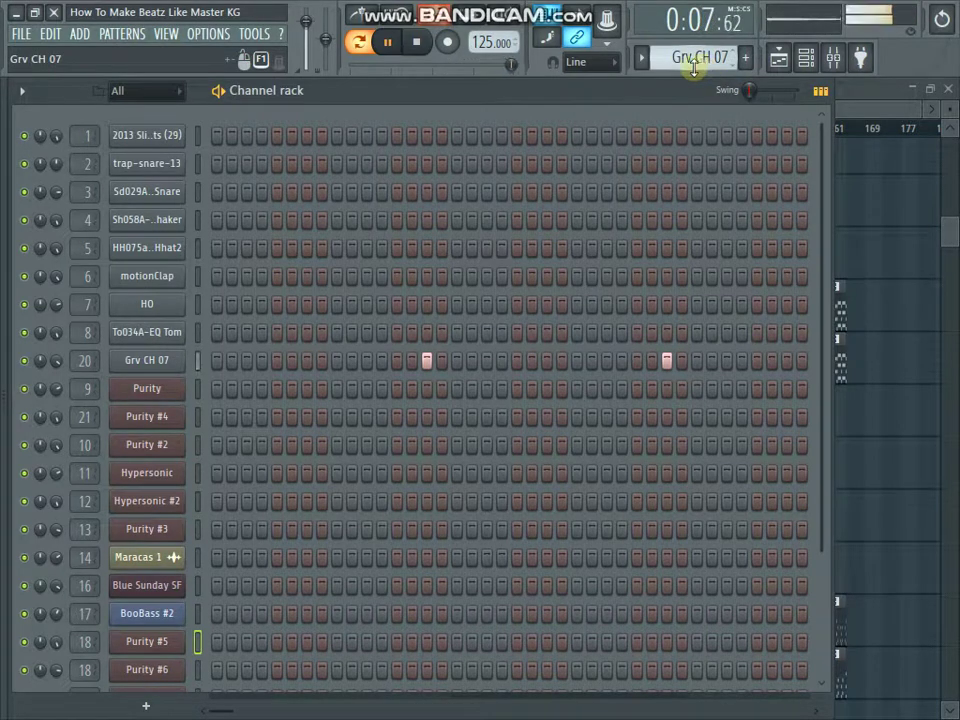
click(416, 41)
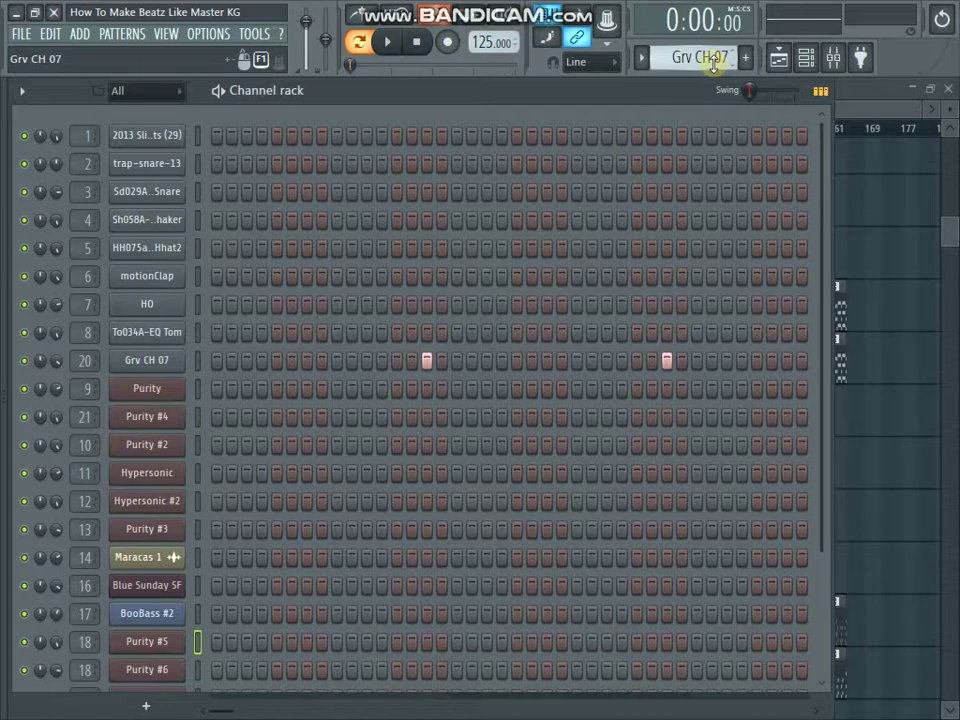
Inspect the Purity channel's instrument presets while playing the Purity pattern, and close the instrument.
click(330, 337)
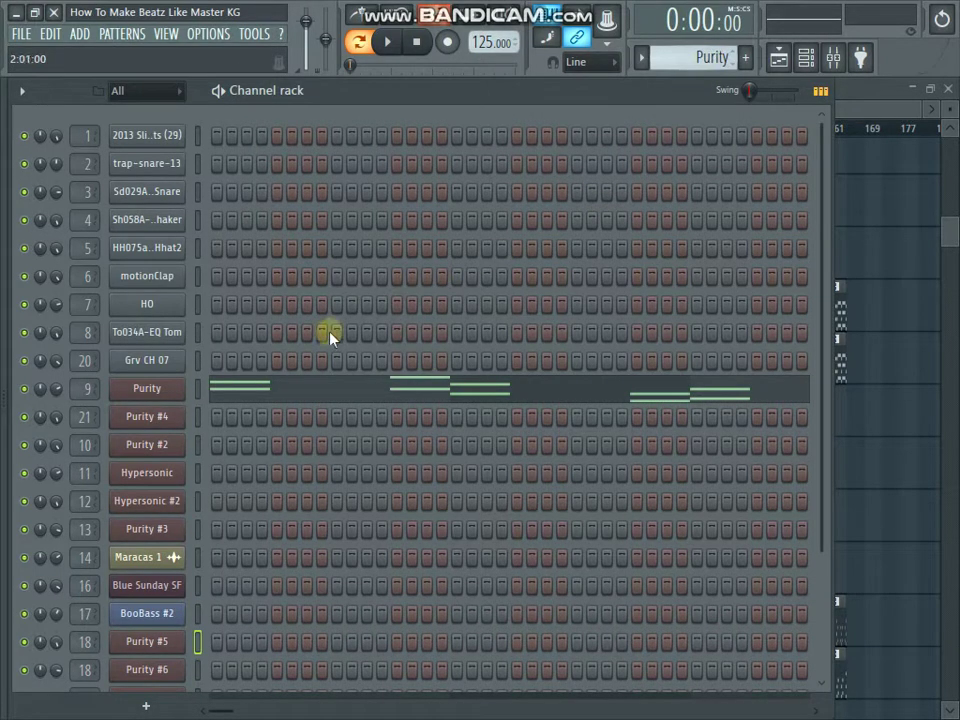
click(172, 394)
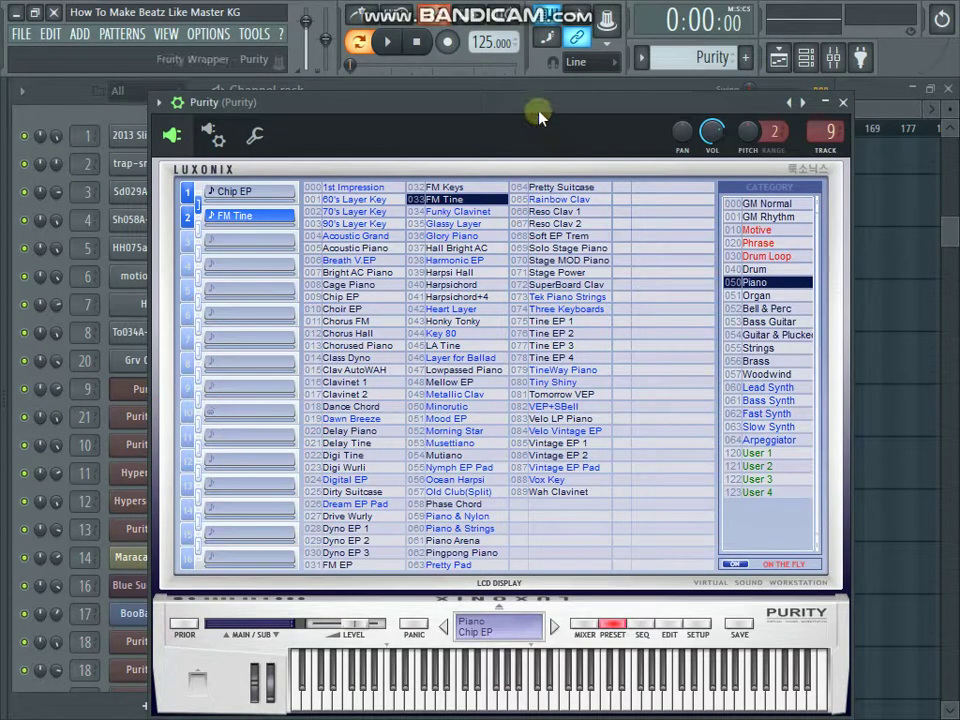
key(space)
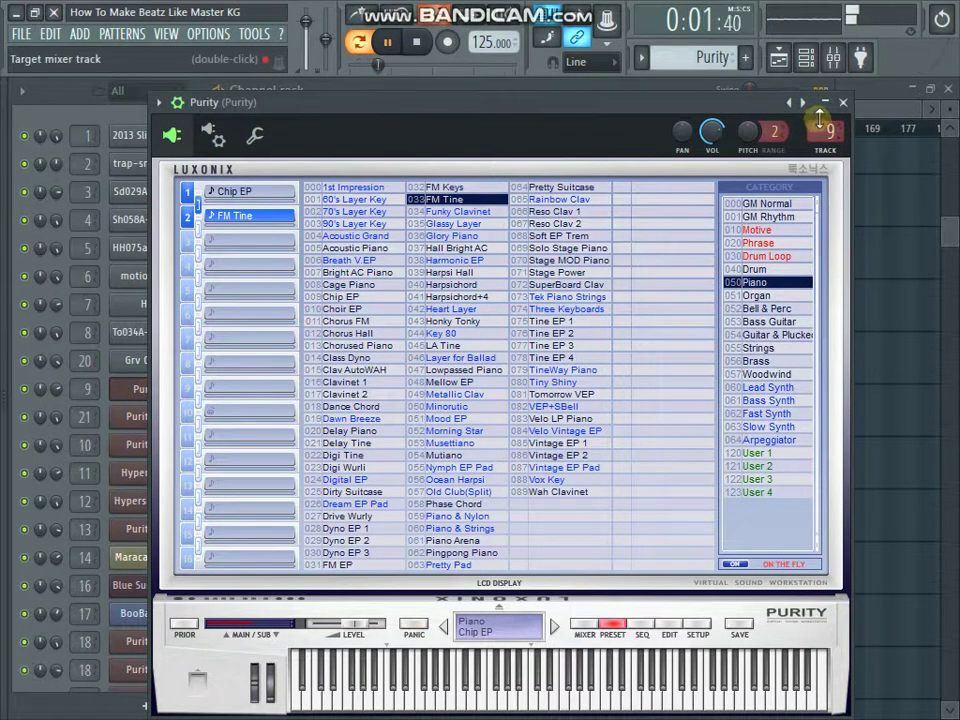
click(849, 104)
Examine the Purity pattern's chord notes in the piano roll, with the view covering all four bars.
click(292, 390)
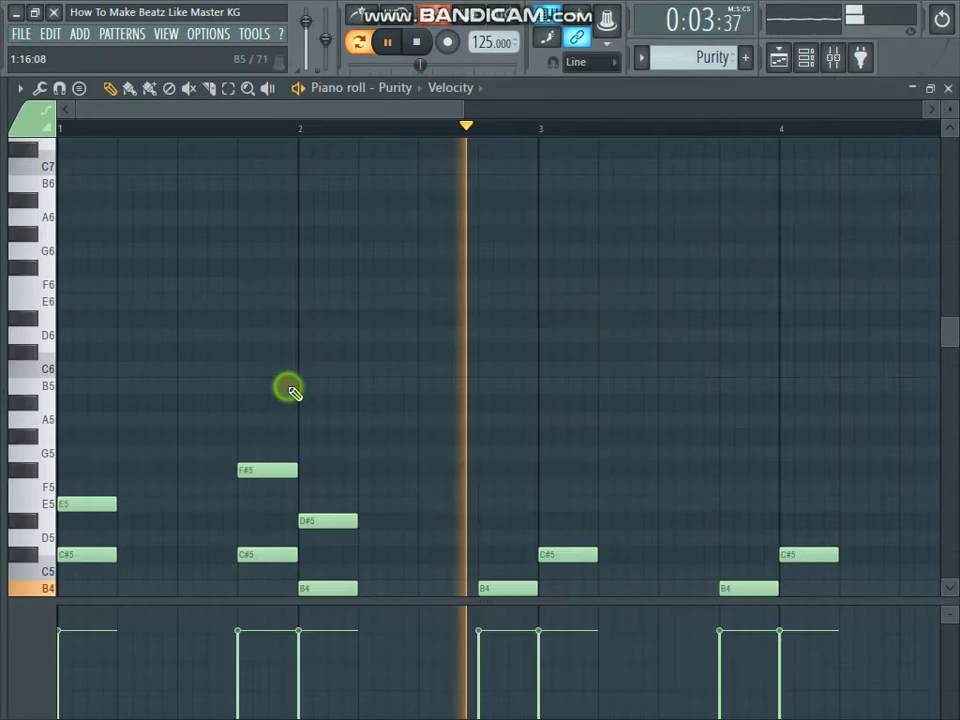
drag(461, 110, 555, 110)
scroll(519, 253, down, 5)
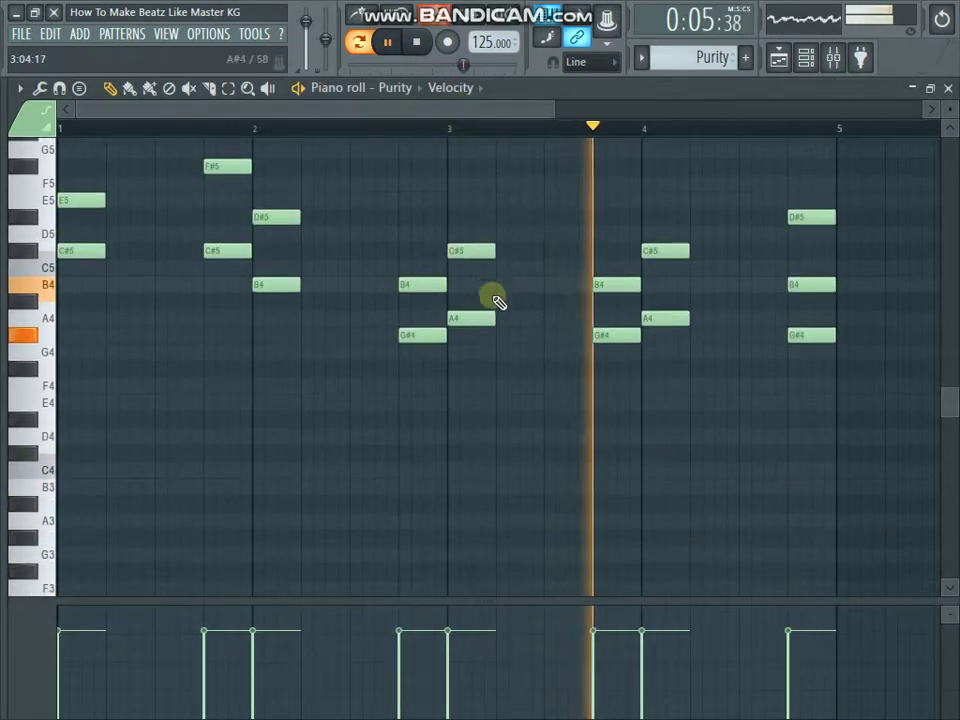
scroll(495, 300, up, 2)
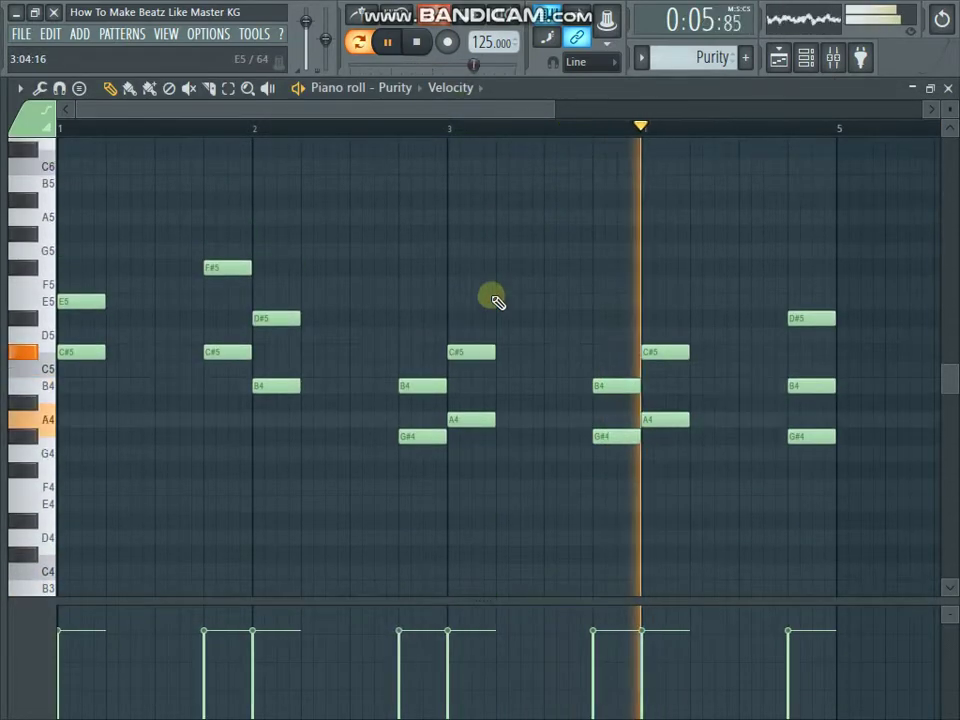
click(947, 91)
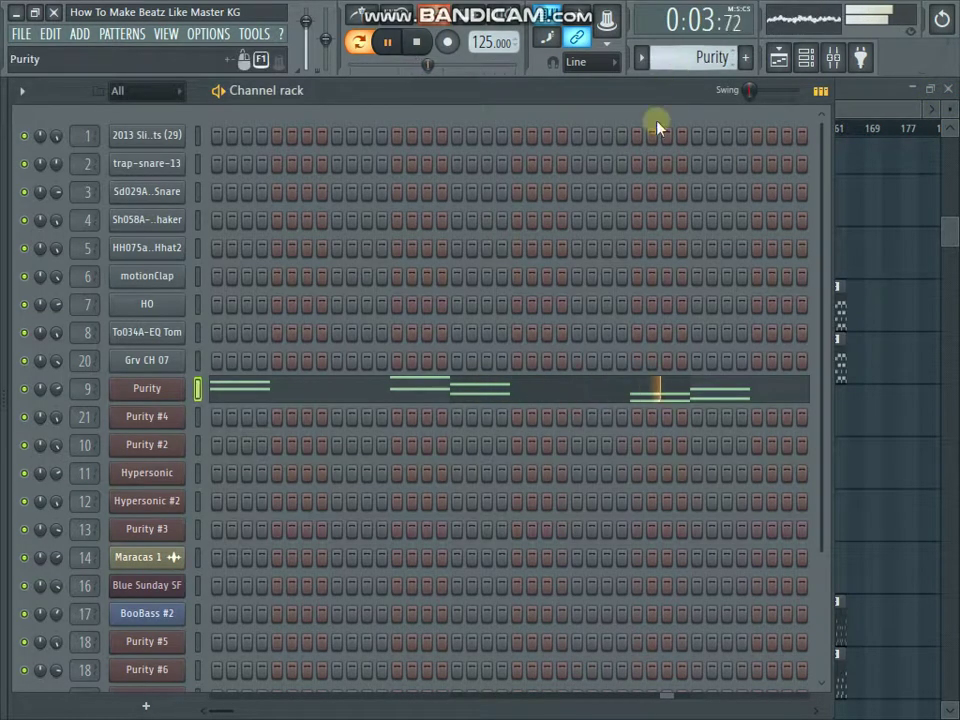
click(555, 386)
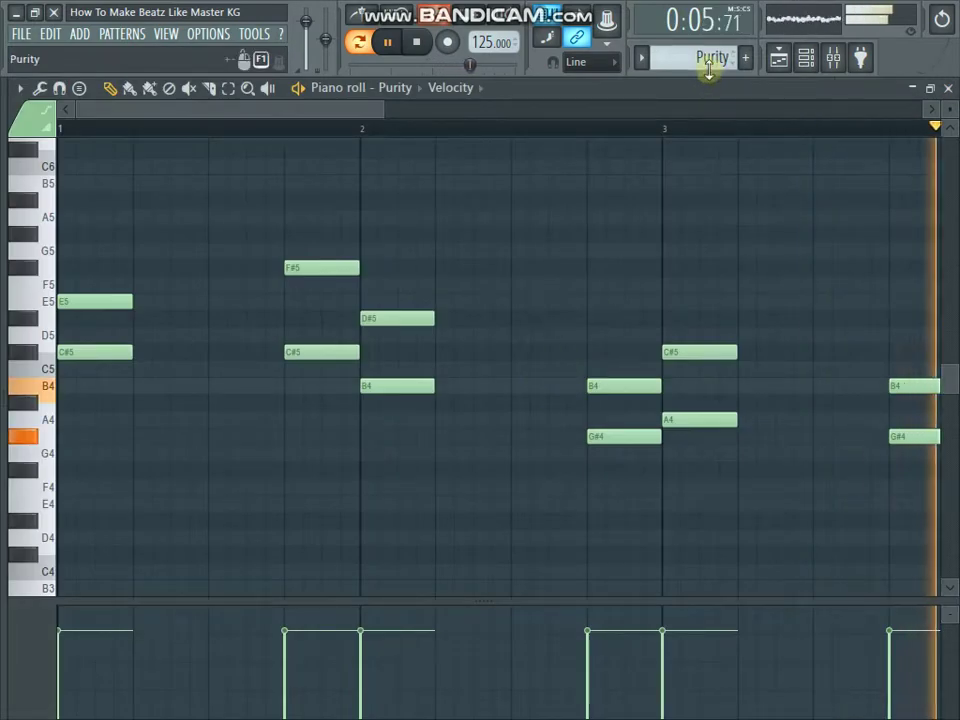
Switch to the Purity #4 pattern and examine its full four-bar melody in that channel's piano roll.
scroll(707, 60, down, 1)
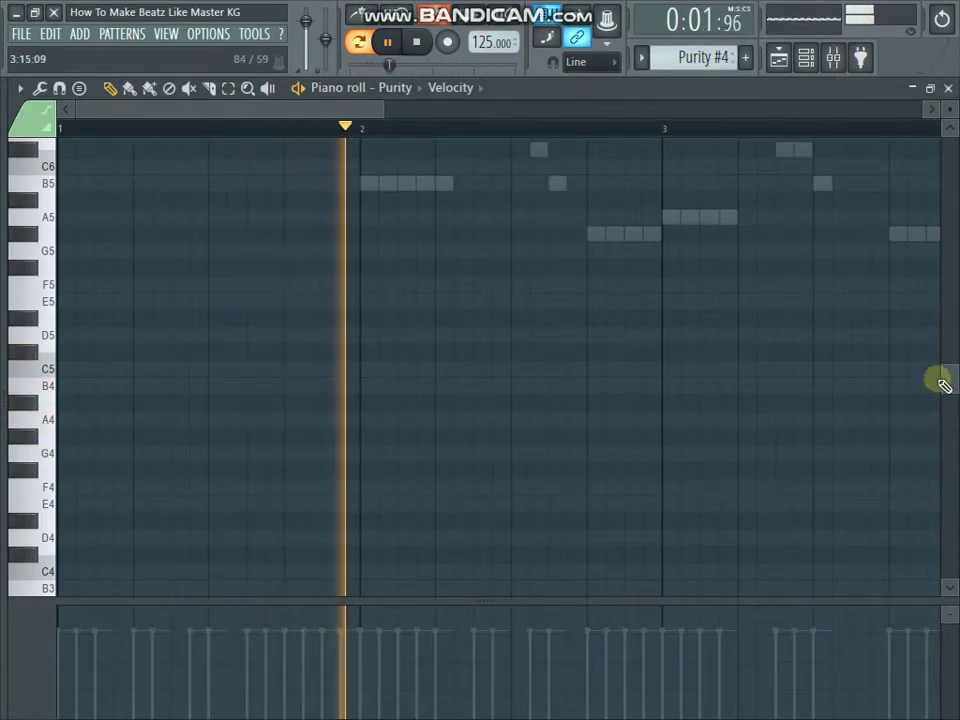
drag(943, 381, 896, 210)
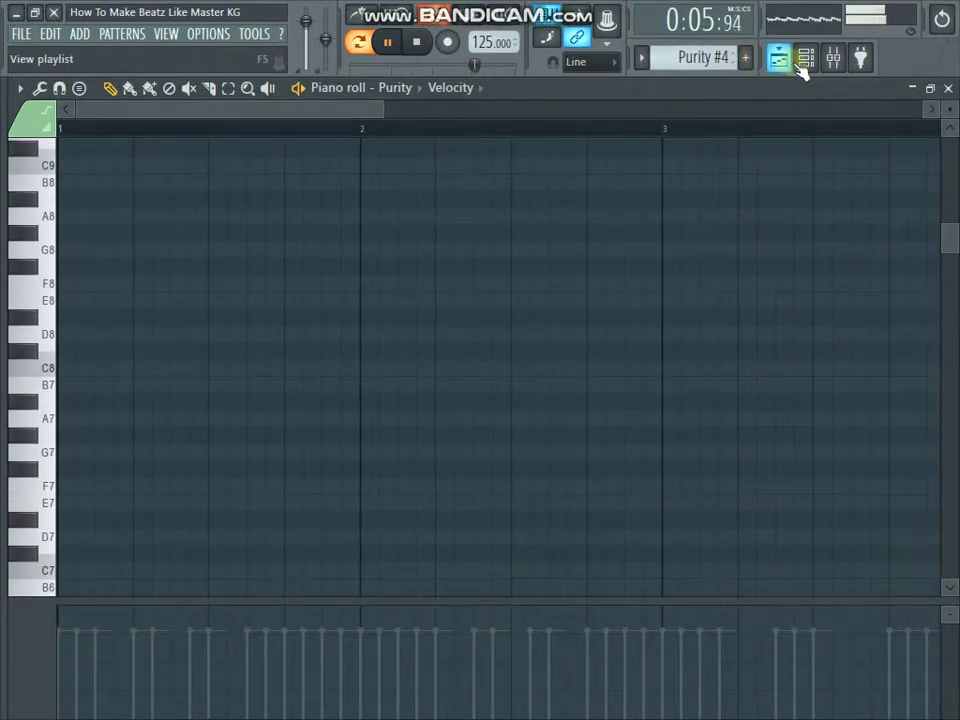
click(806, 57)
click(363, 428)
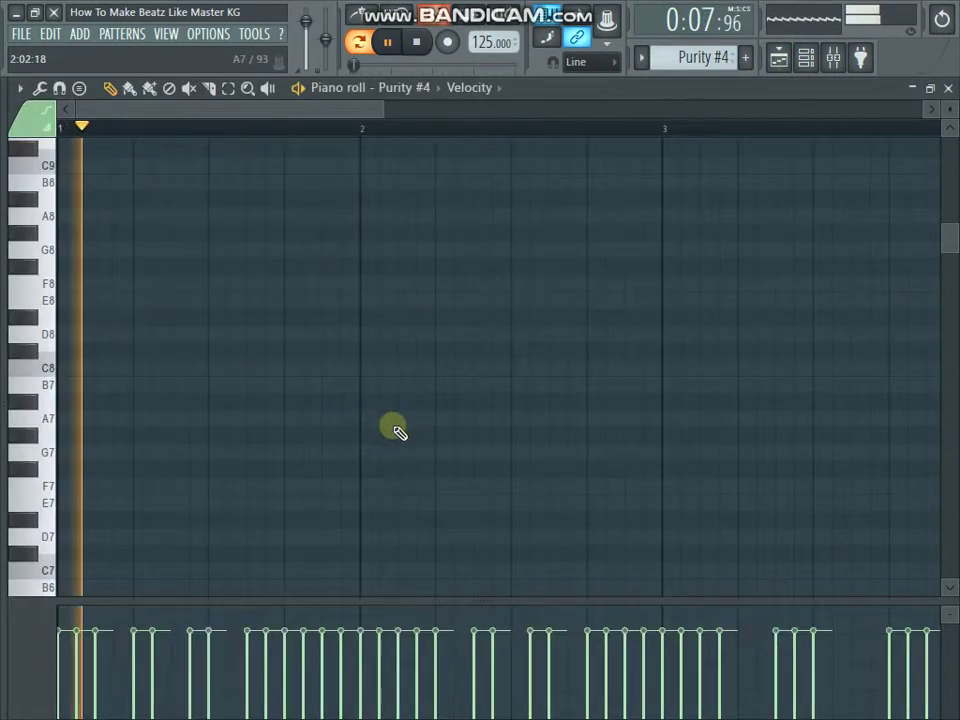
scroll(394, 428, down, 10)
scroll(398, 432, down, 2)
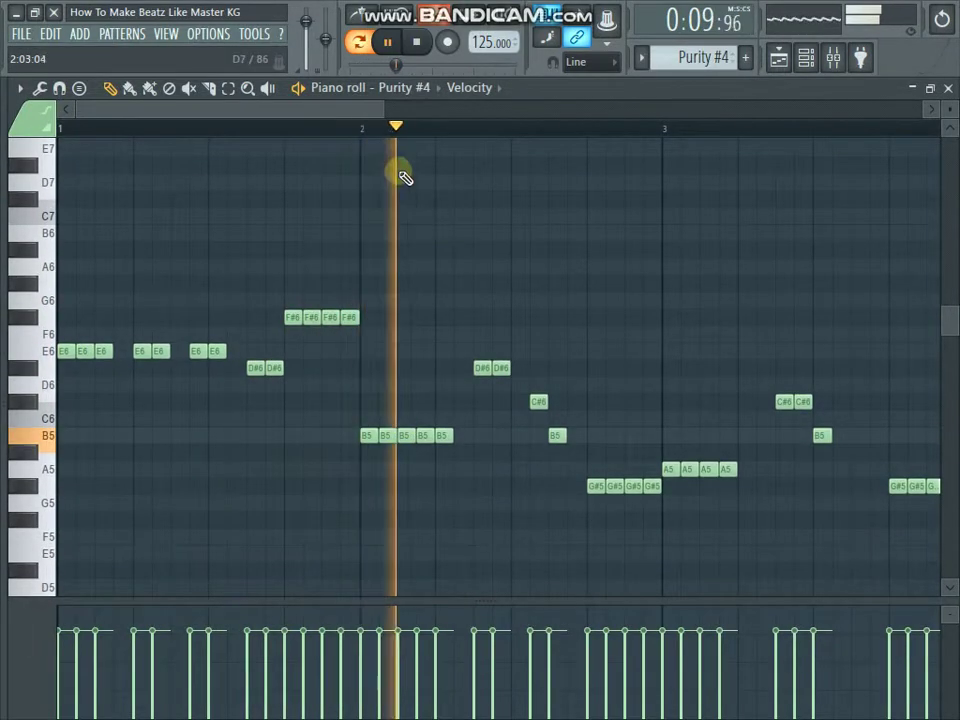
drag(381, 105, 634, 332)
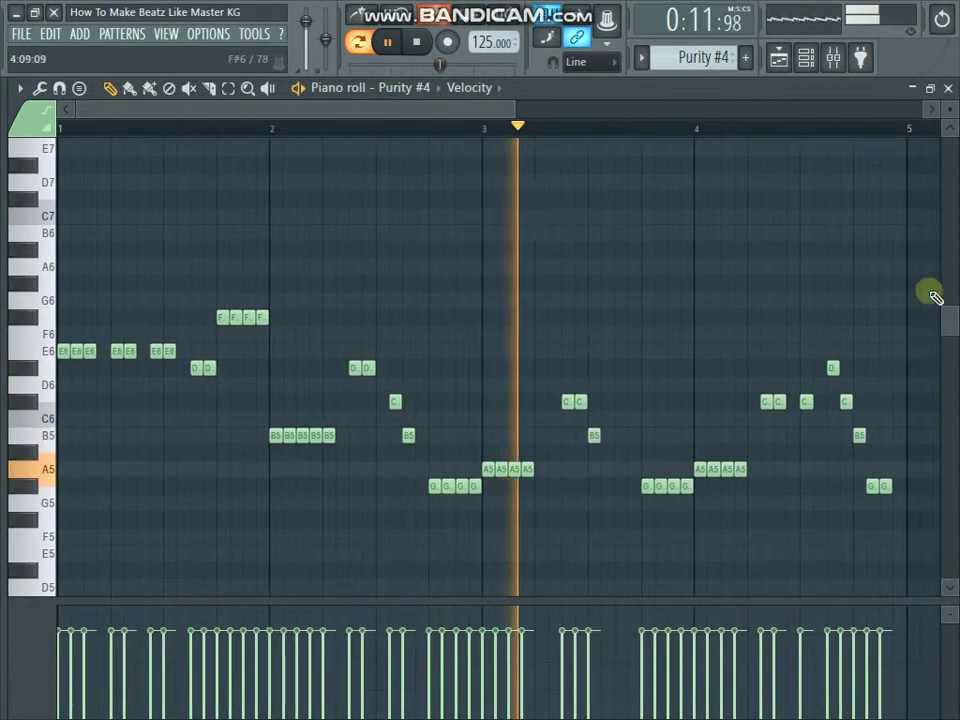
Return to the channel rack and open the Purity #4 instrument to view its preset.
click(805, 60)
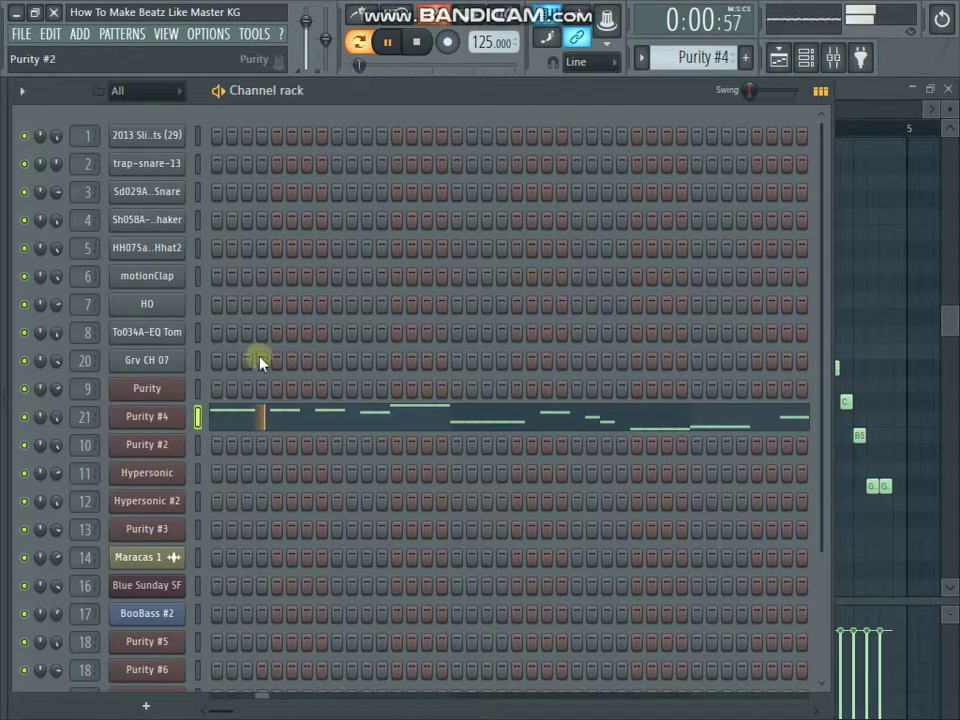
click(137, 418)
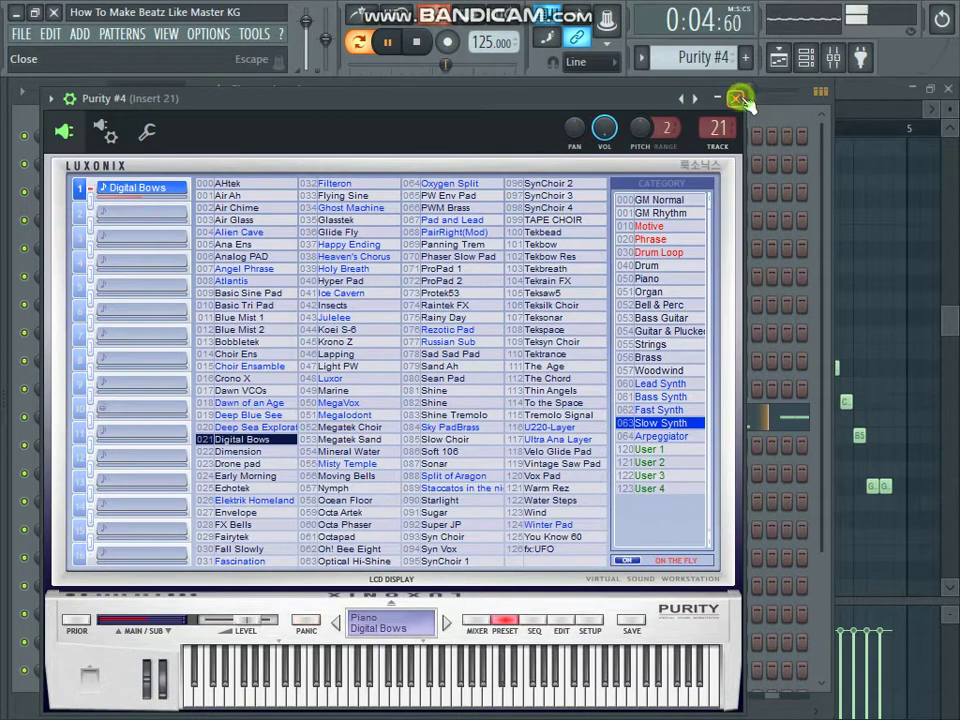
Close the Purity #4 instrument, then review the Purity #2 channel's instrument preset and its melody notes in the piano roll.
click(737, 98)
click(160, 444)
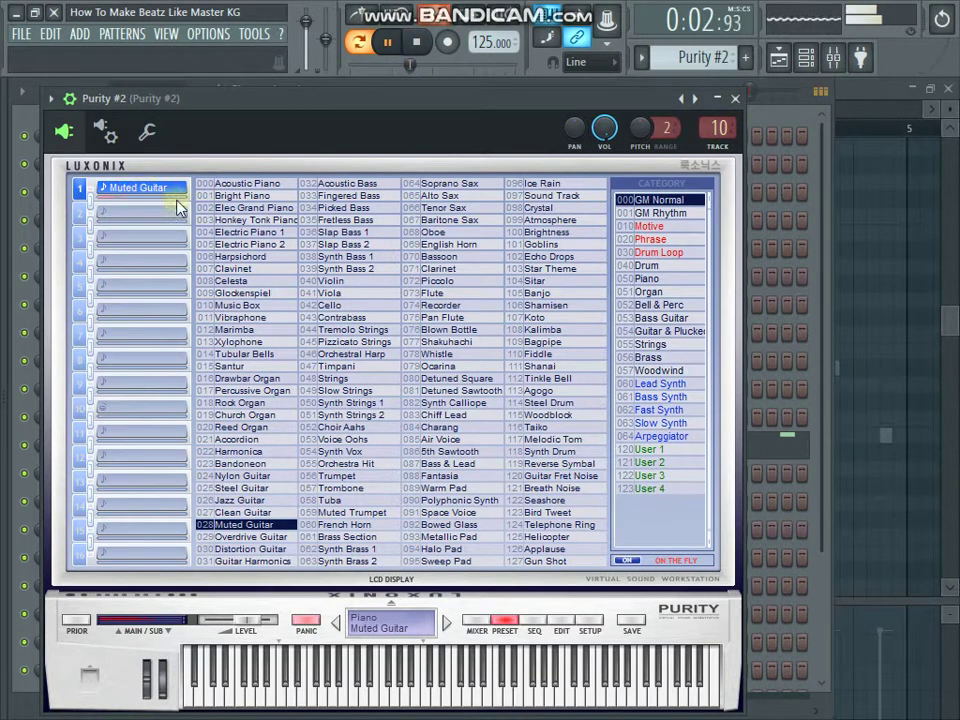
click(735, 100)
click(298, 439)
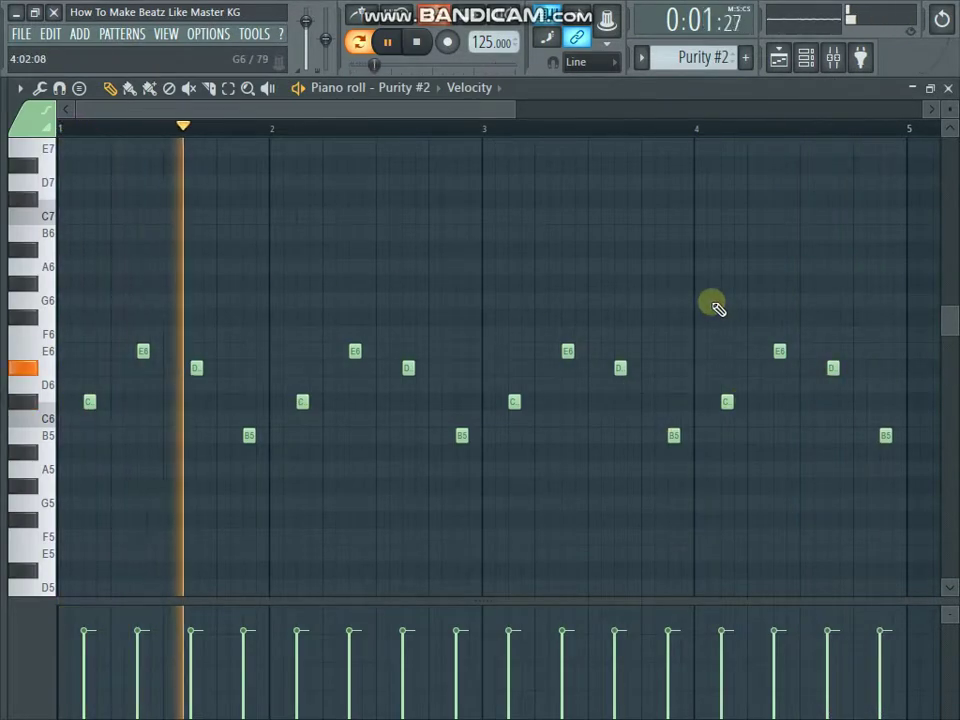
click(947, 88)
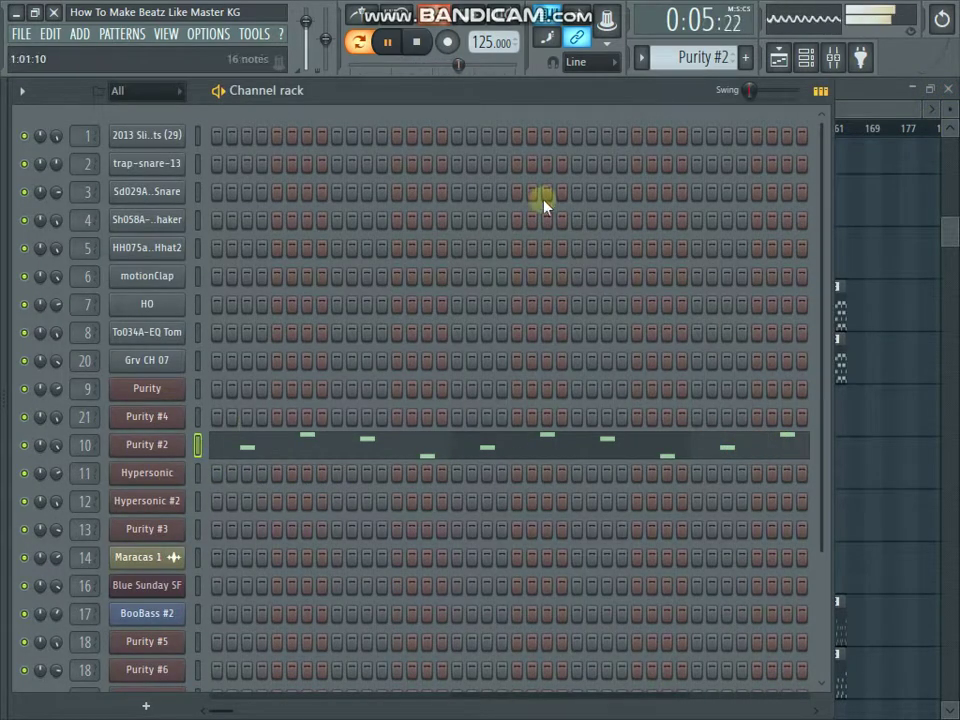
Switch to the Hypersonic pattern and review its chord notes in the piano roll and the patches loaded in its instrument.
scroll(720, 62, down, 1)
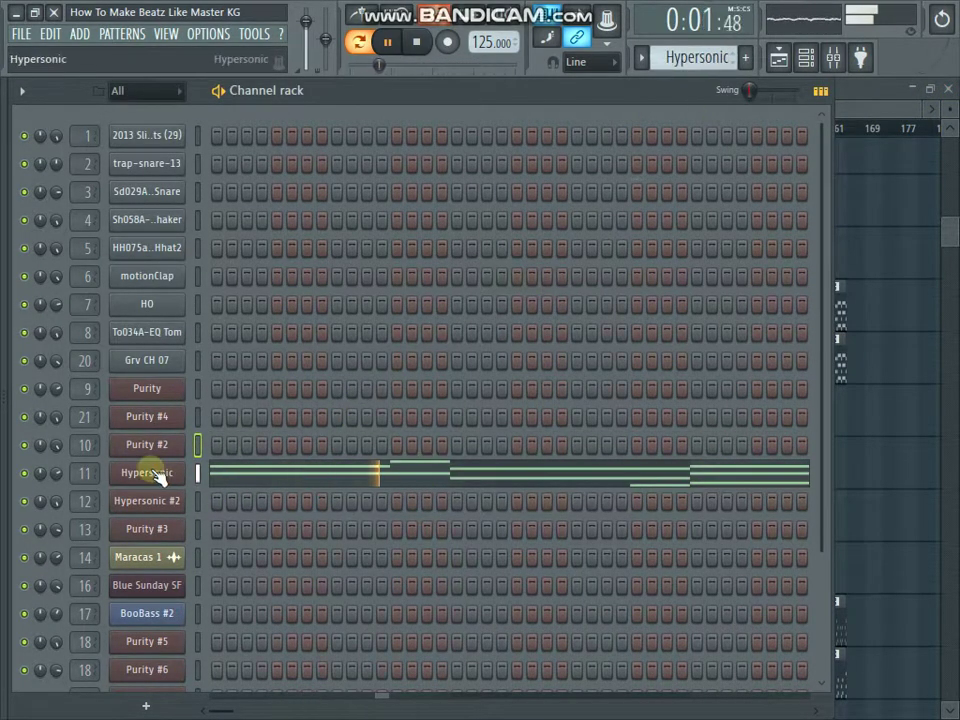
click(272, 491)
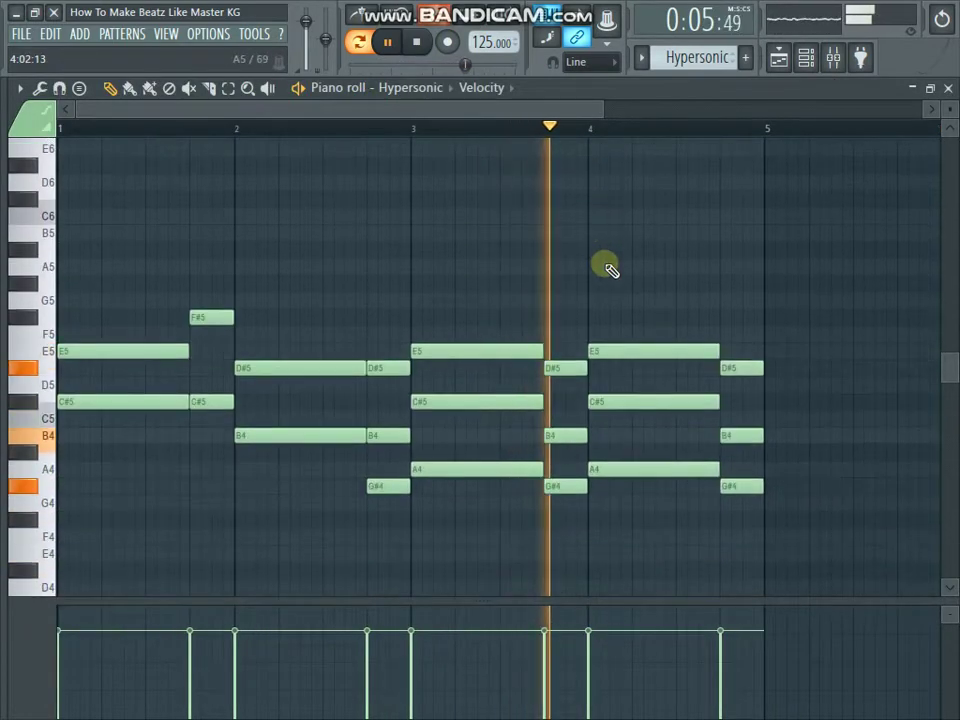
click(948, 90)
click(177, 476)
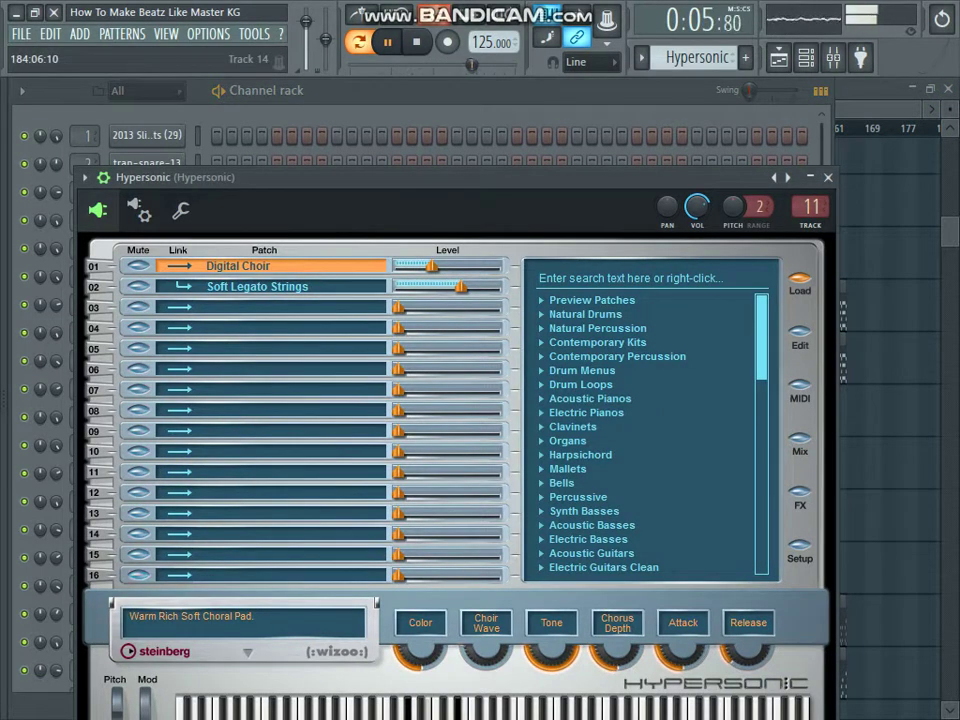
click(828, 178)
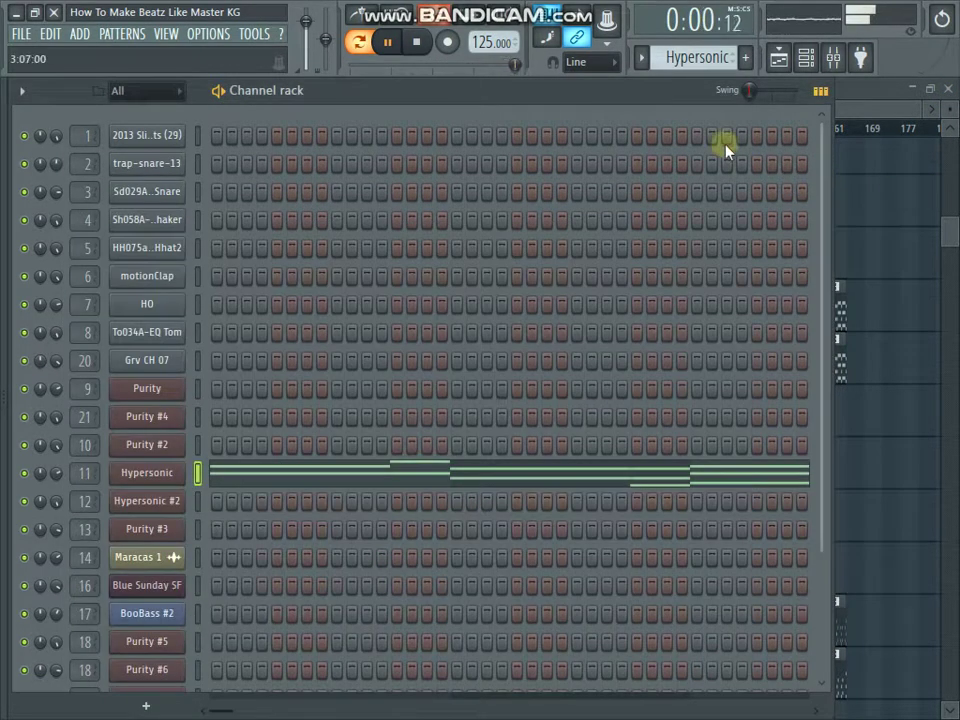
Switch to the Hypersonic #2 pattern and review its full four-bar chord progression in the piano roll and its instrument patch.
click(683, 57)
click(638, 193)
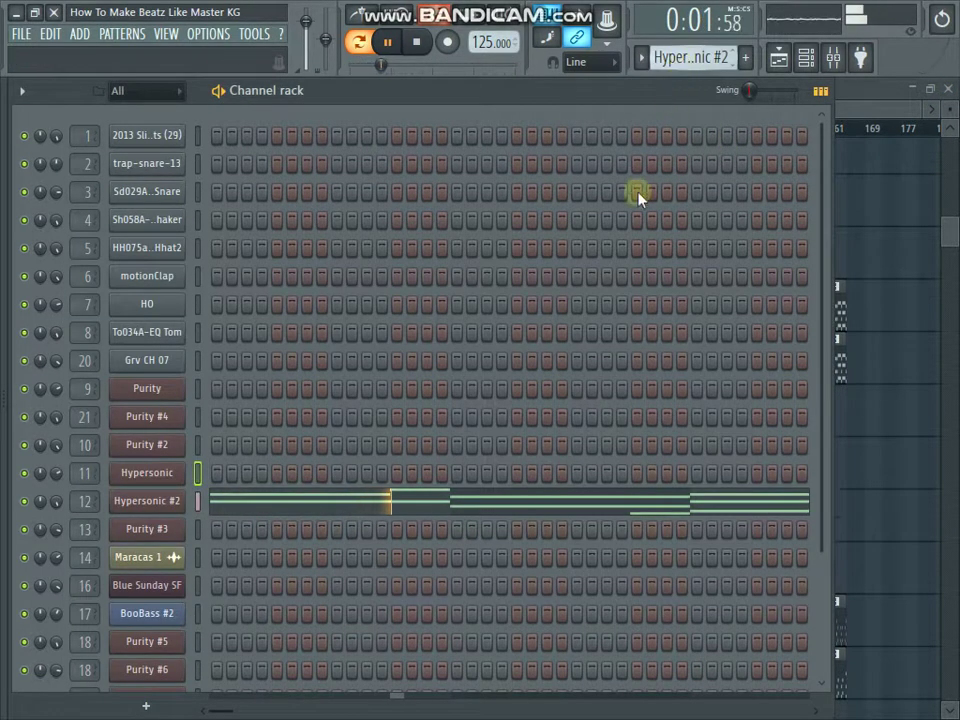
click(310, 505)
scroll(414, 108, down, 2)
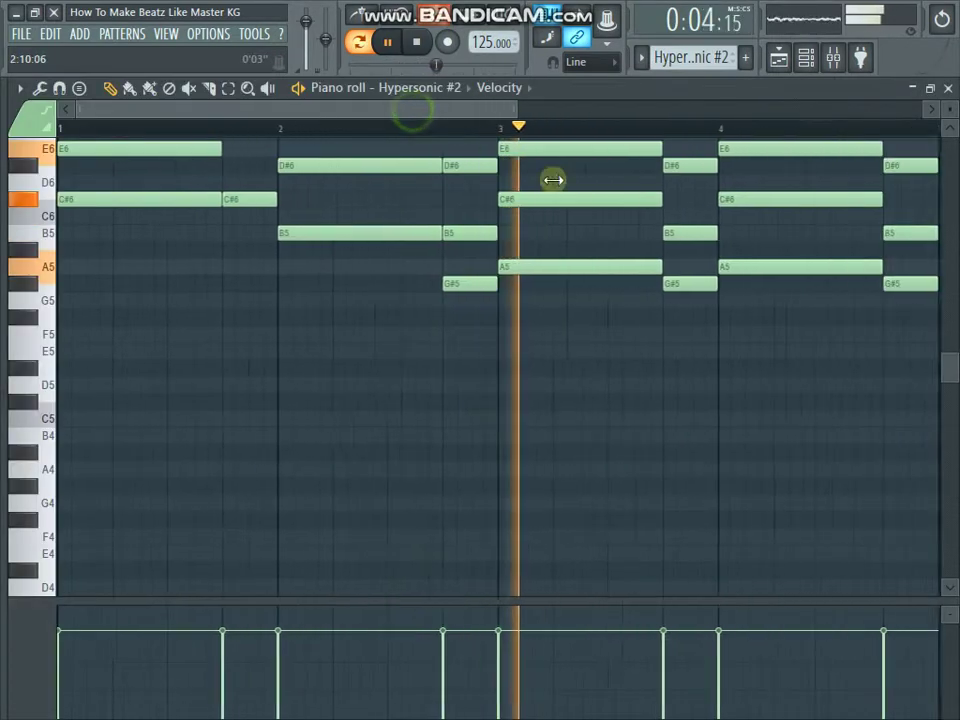
scroll(660, 347, up, 2)
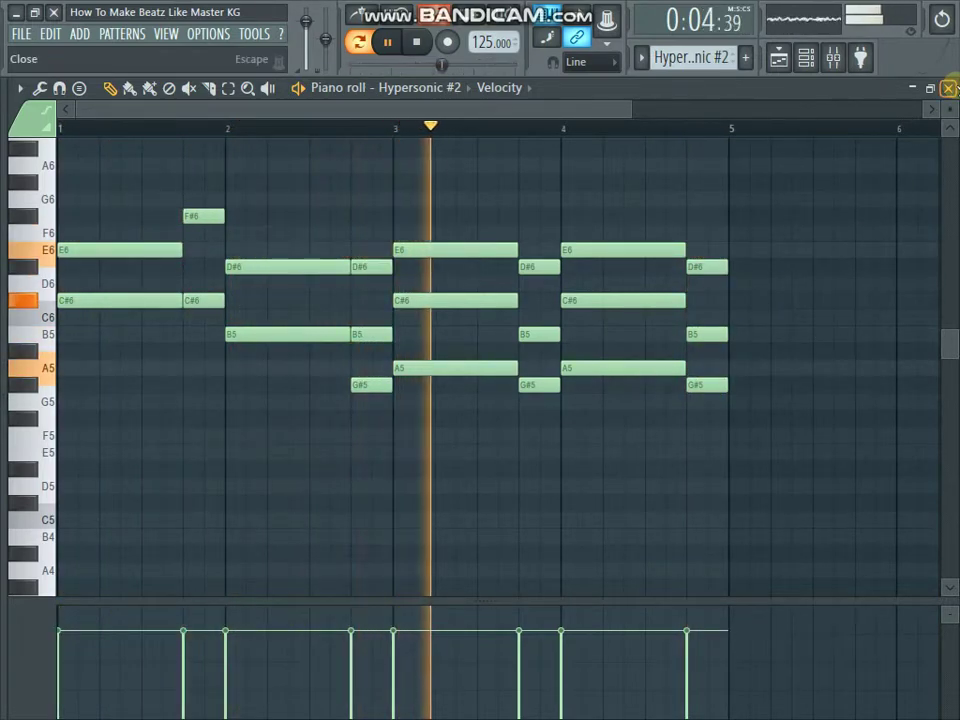
click(948, 88)
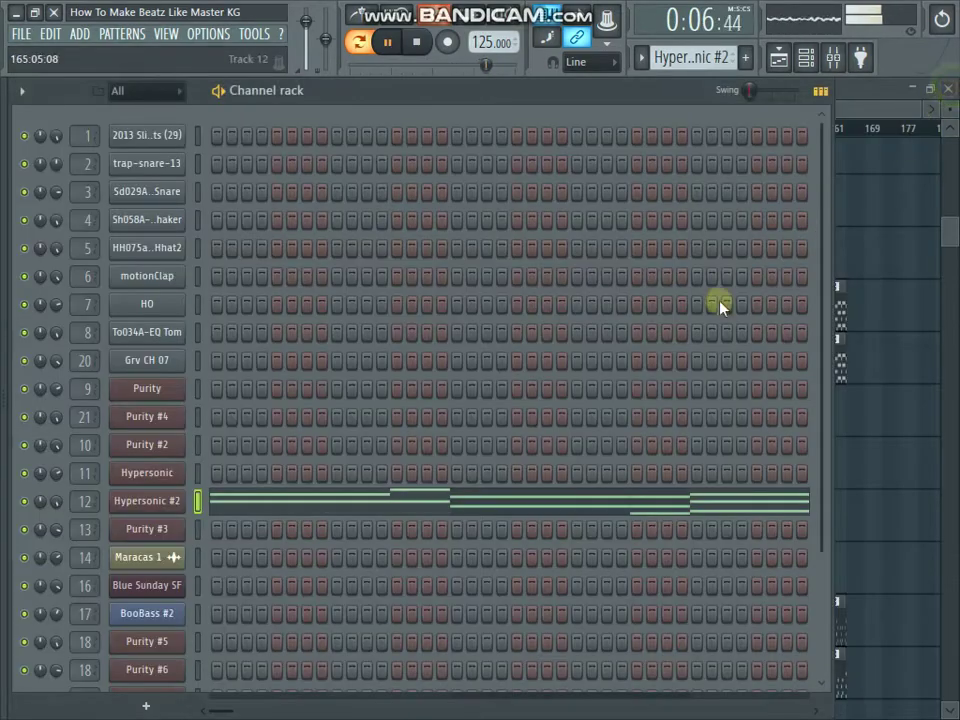
click(170, 505)
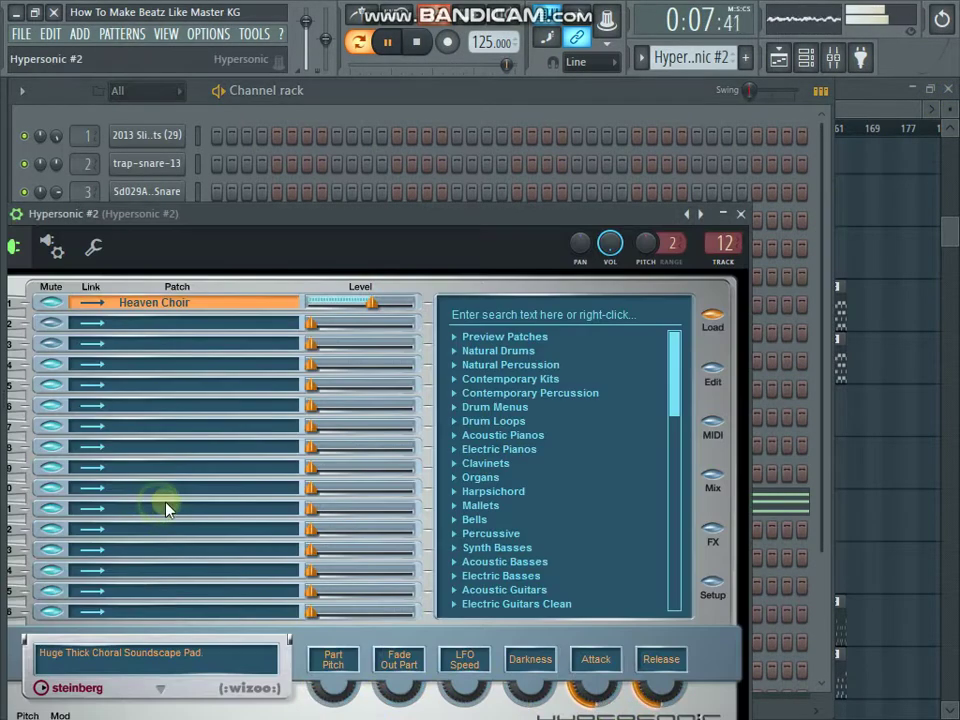
click(740, 215)
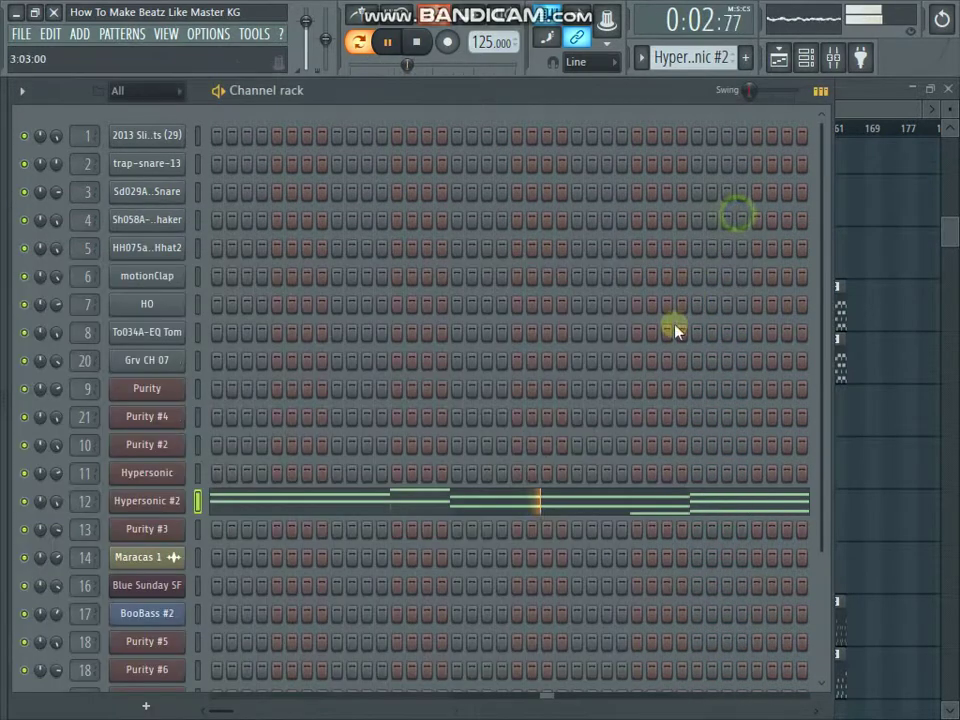
Switch to the Purity #3 pattern, examine all four bars of its notes in the piano roll, and stop playback.
scroll(692, 60, down, 1)
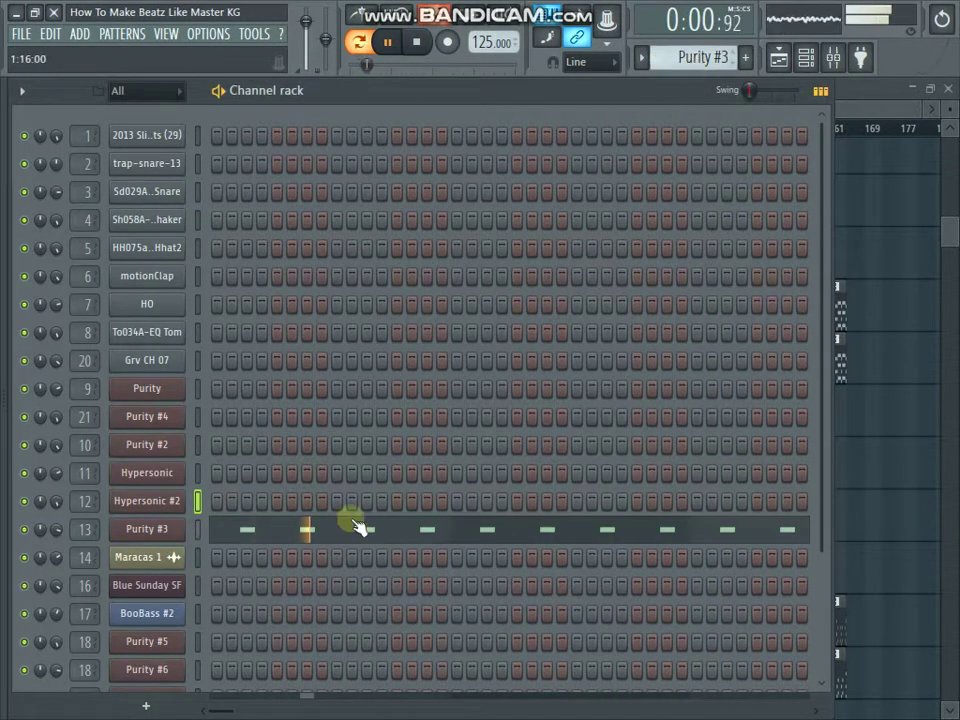
click(246, 530)
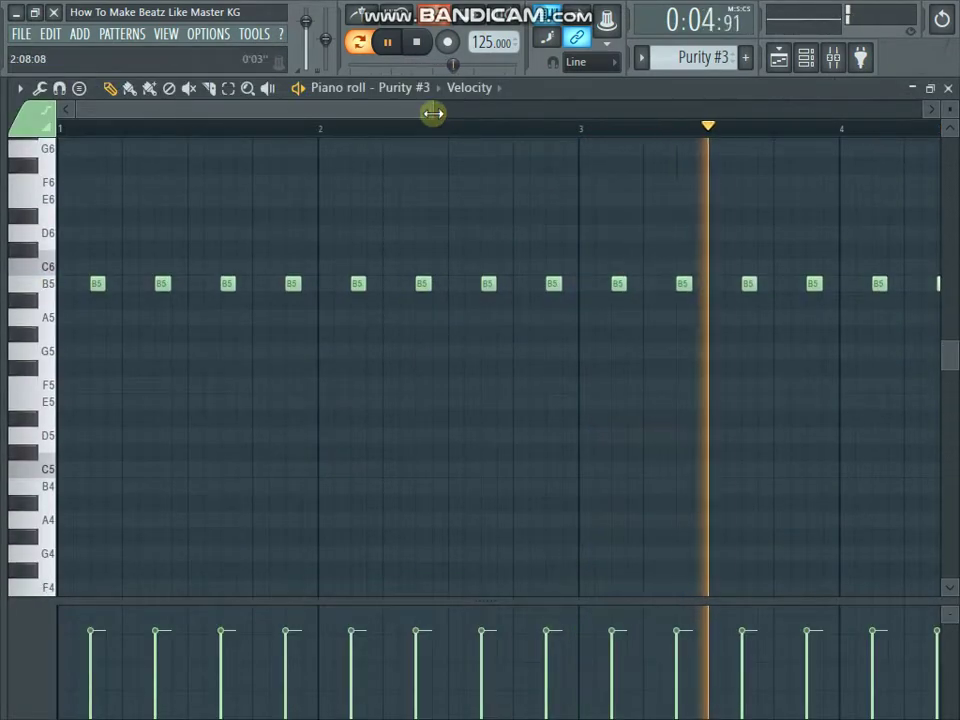
drag(432, 113, 609, 189)
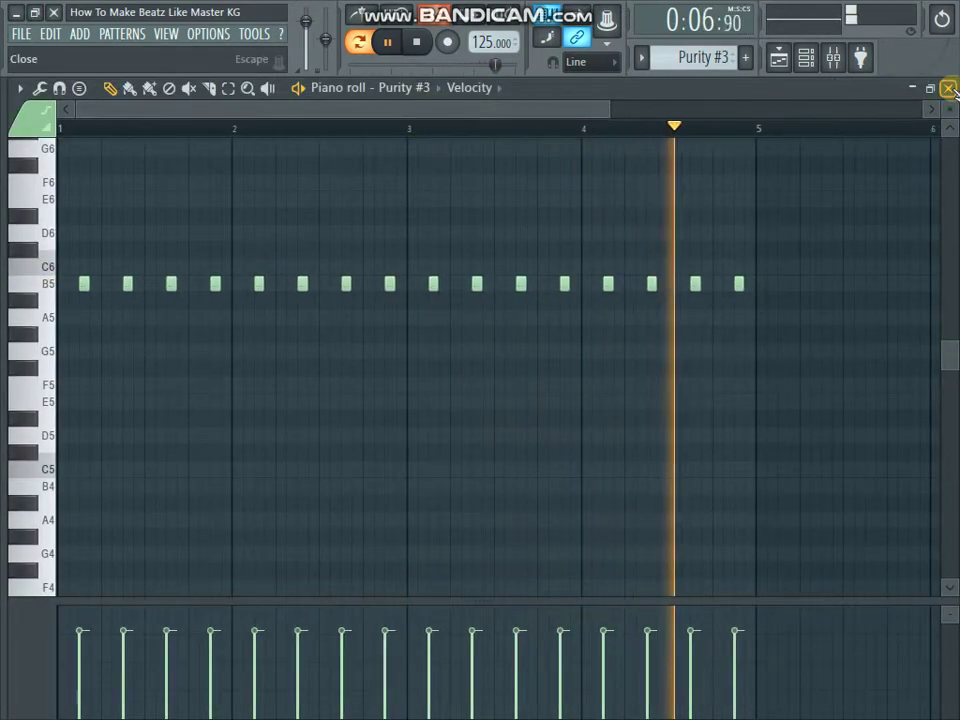
click(949, 88)
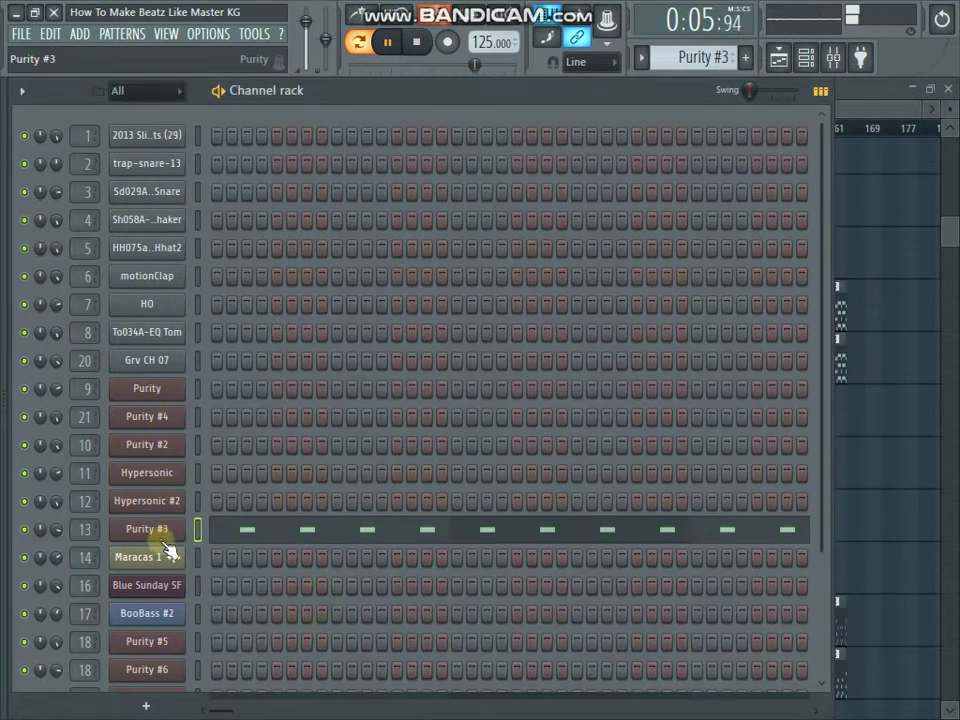
scroll(360, 450, down, 1)
click(424, 45)
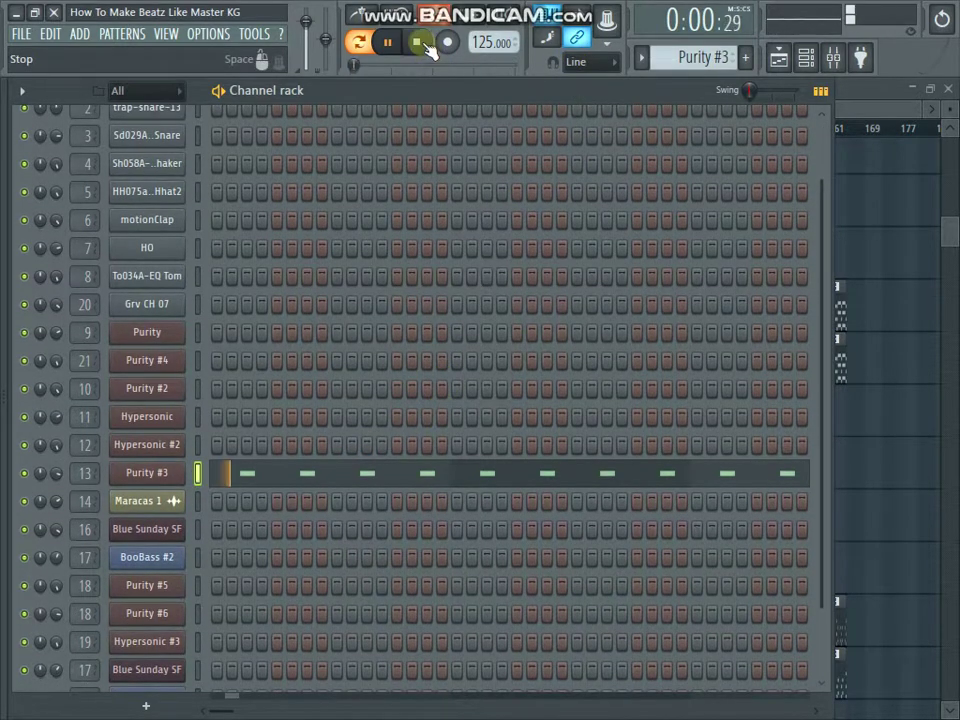
click(426, 45)
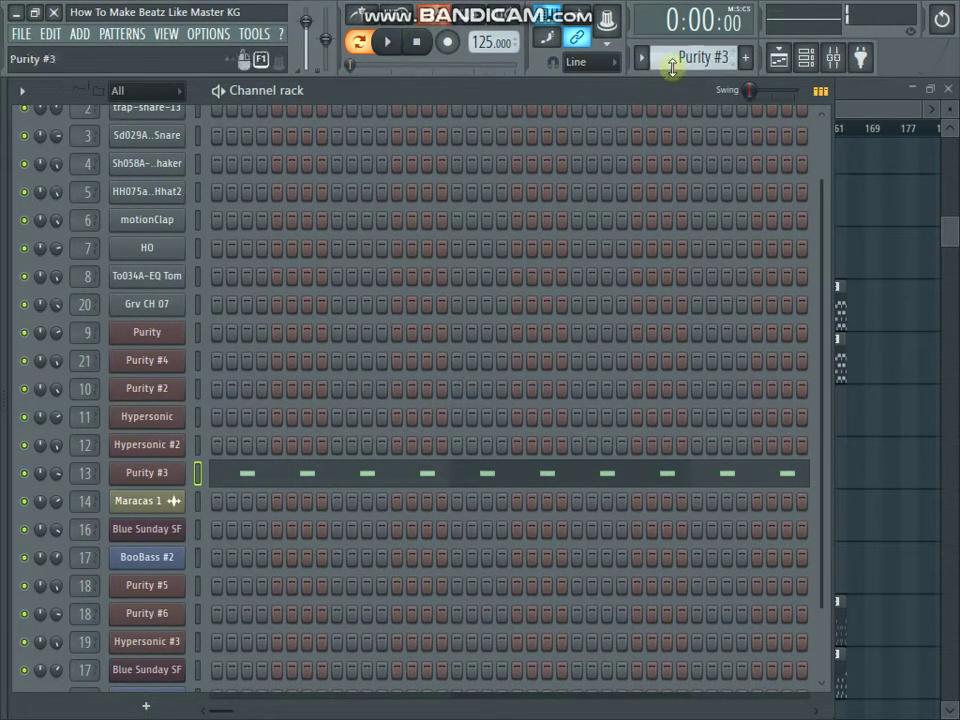
Open the Maracas 1 sample channel, preview its waveform and close its settings.
click(177, 504)
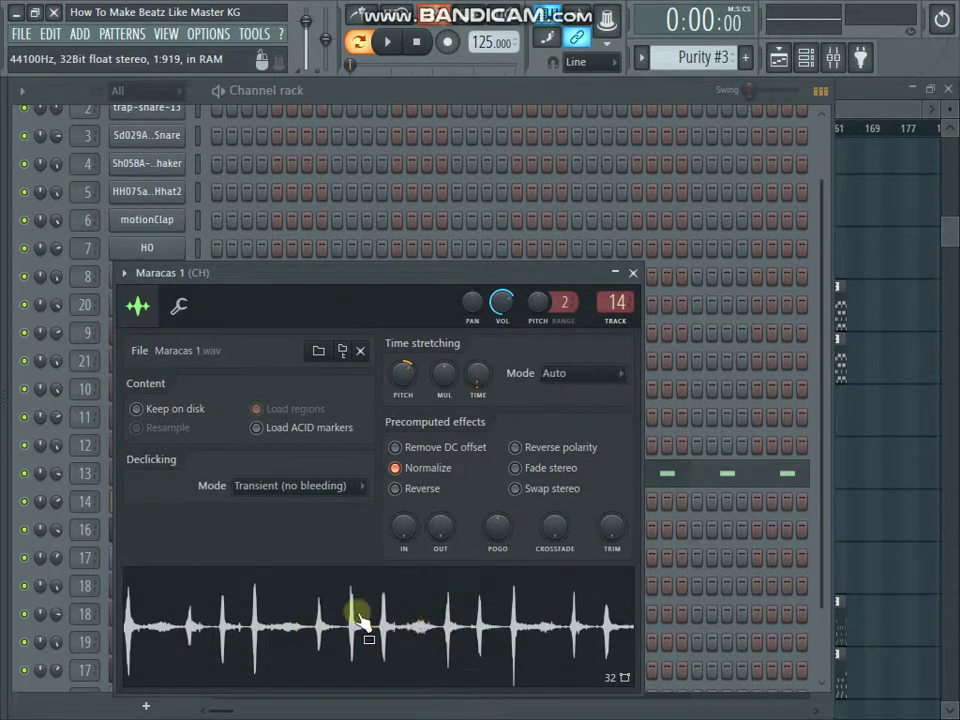
click(614, 274)
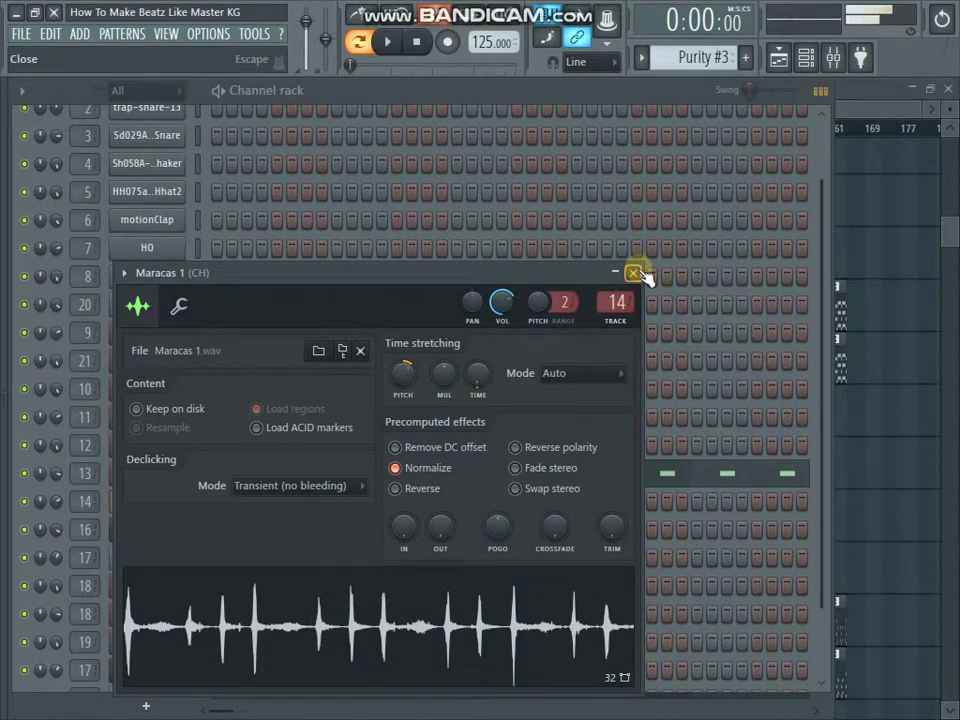
click(636, 273)
Play the BooBass #2 pattern, examine its full bassline in the piano roll, and check its instrument settings.
scroll(283, 544, down, 2)
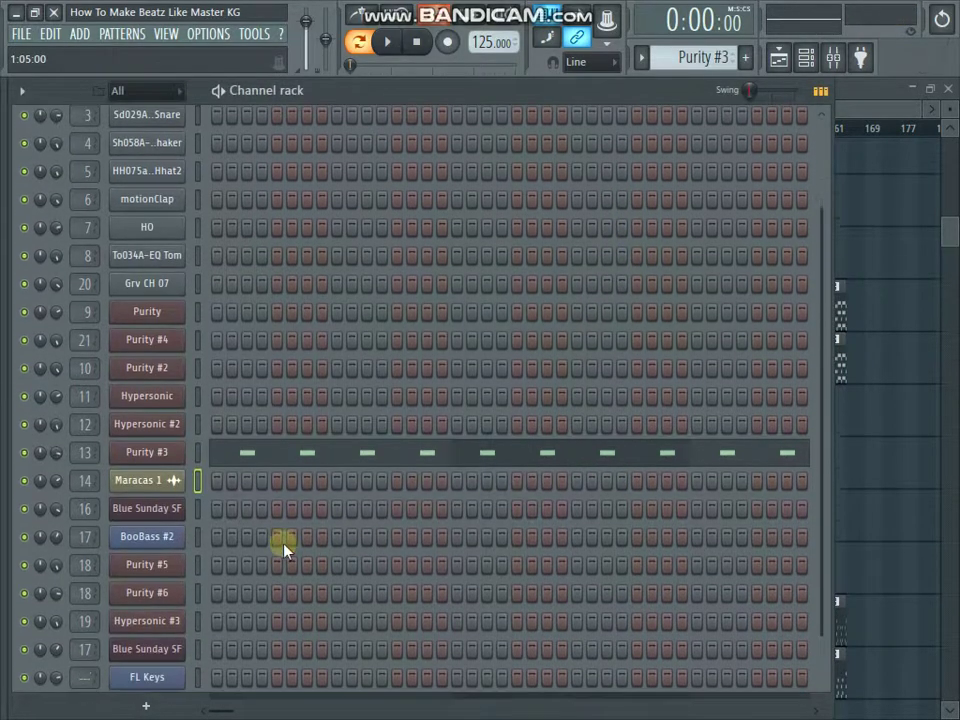
scroll(683, 57, down, 1)
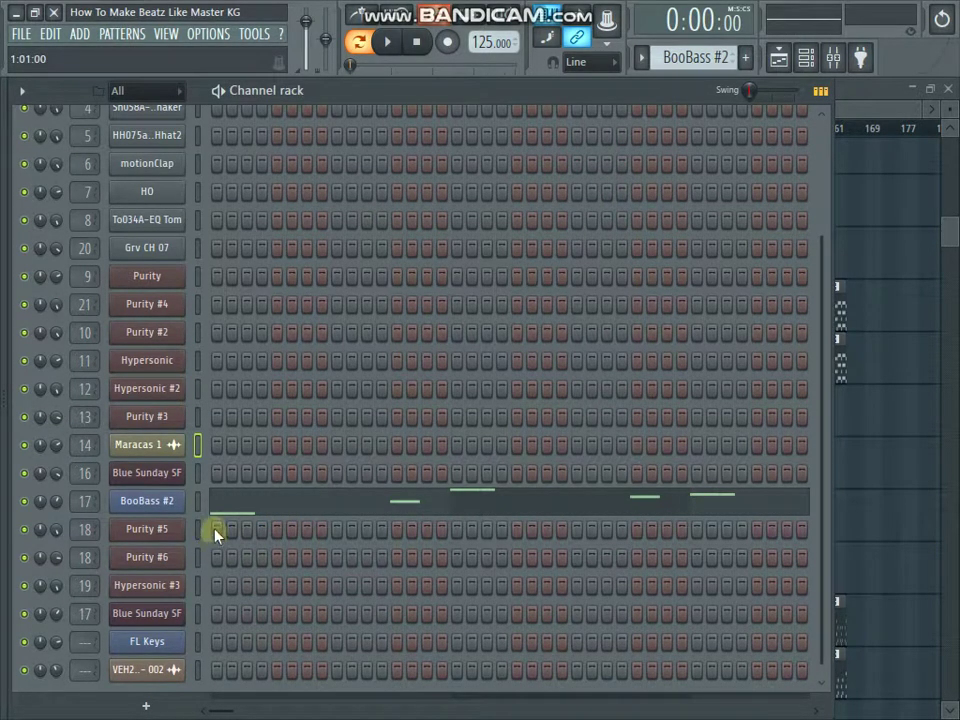
key(space)
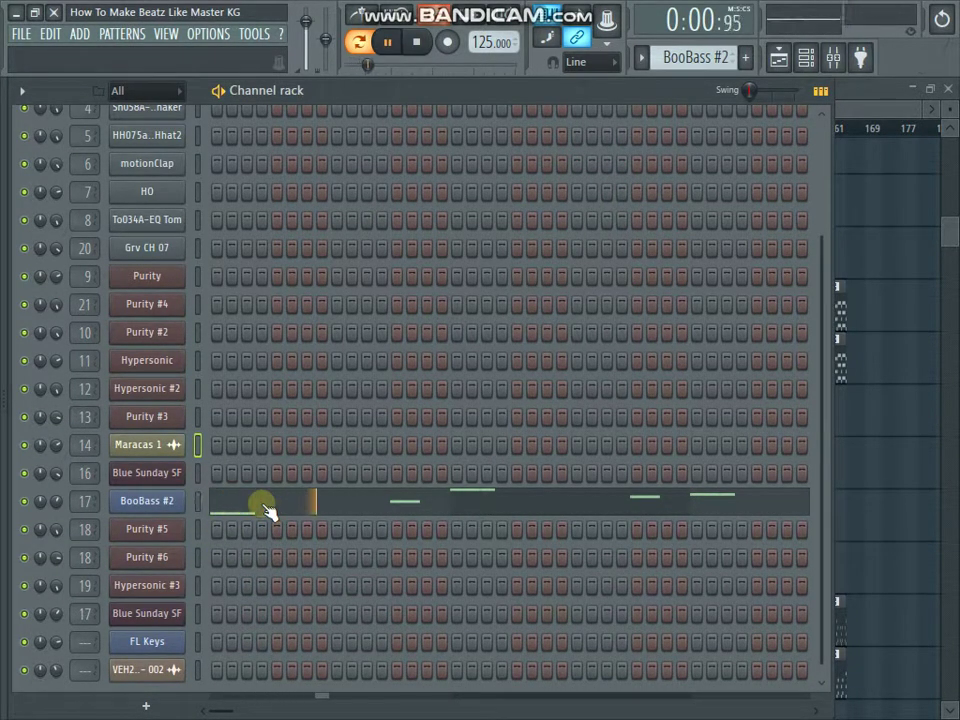
click(268, 510)
drag(418, 117, 377, 114)
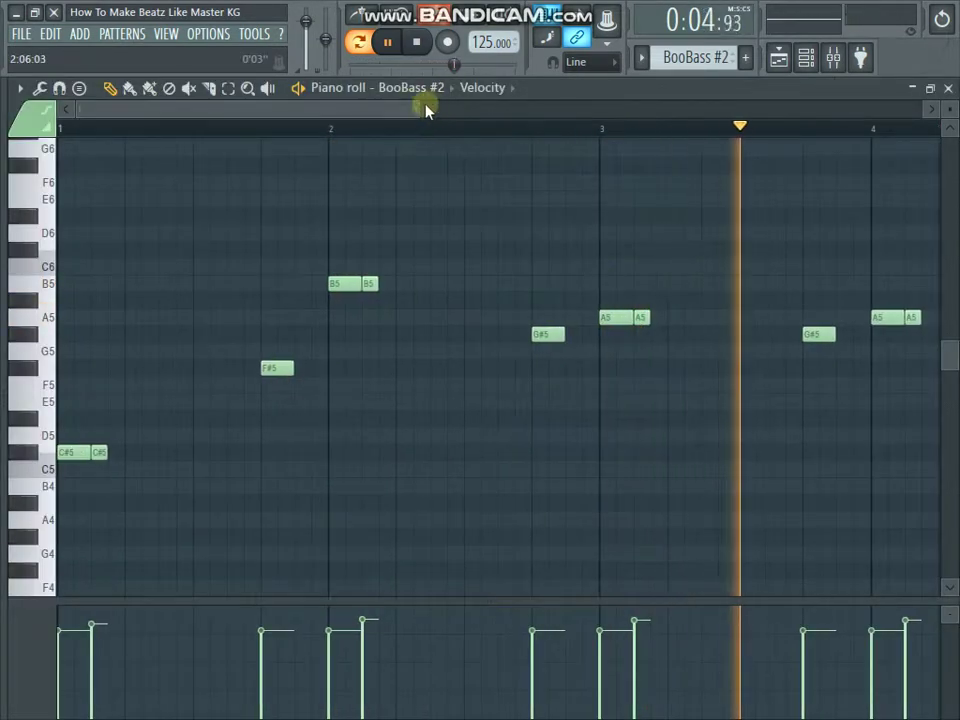
drag(453, 117, 579, 167)
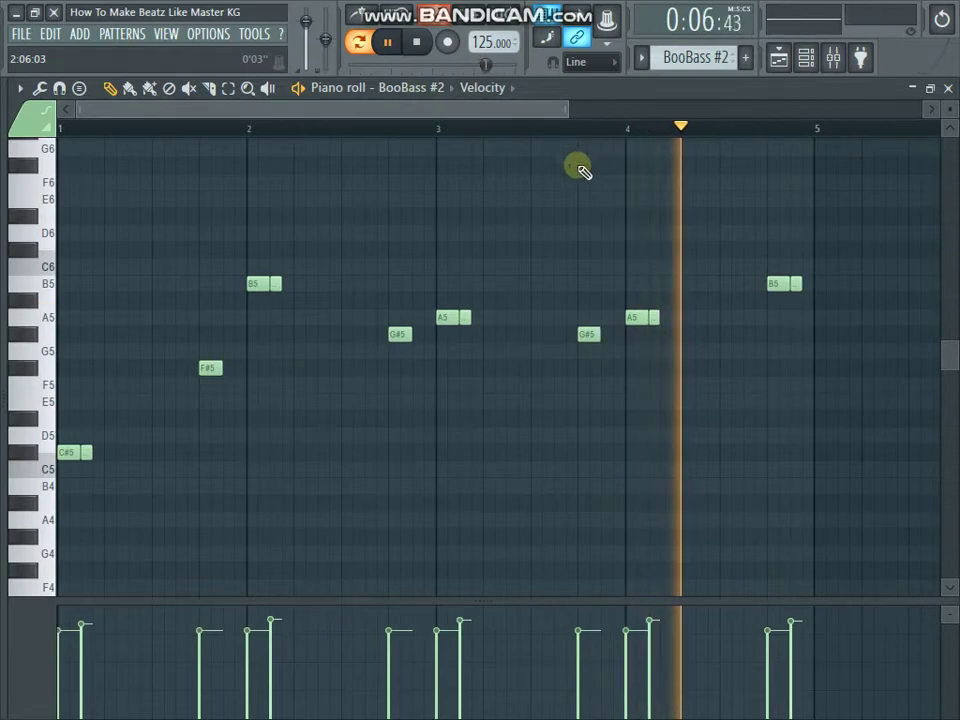
click(952, 90)
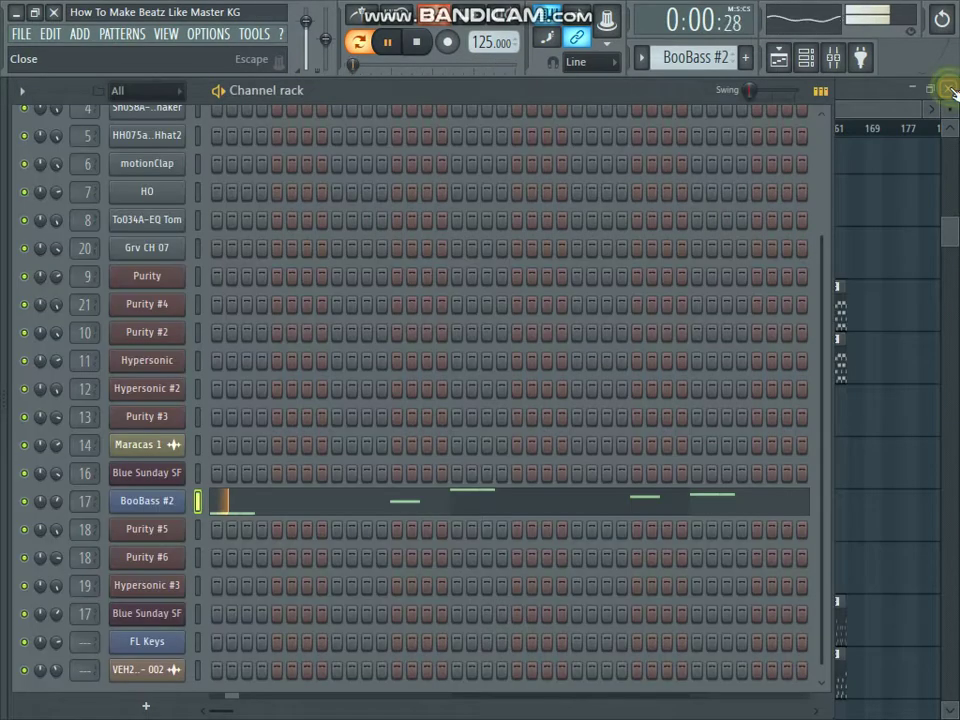
click(165, 500)
click(356, 199)
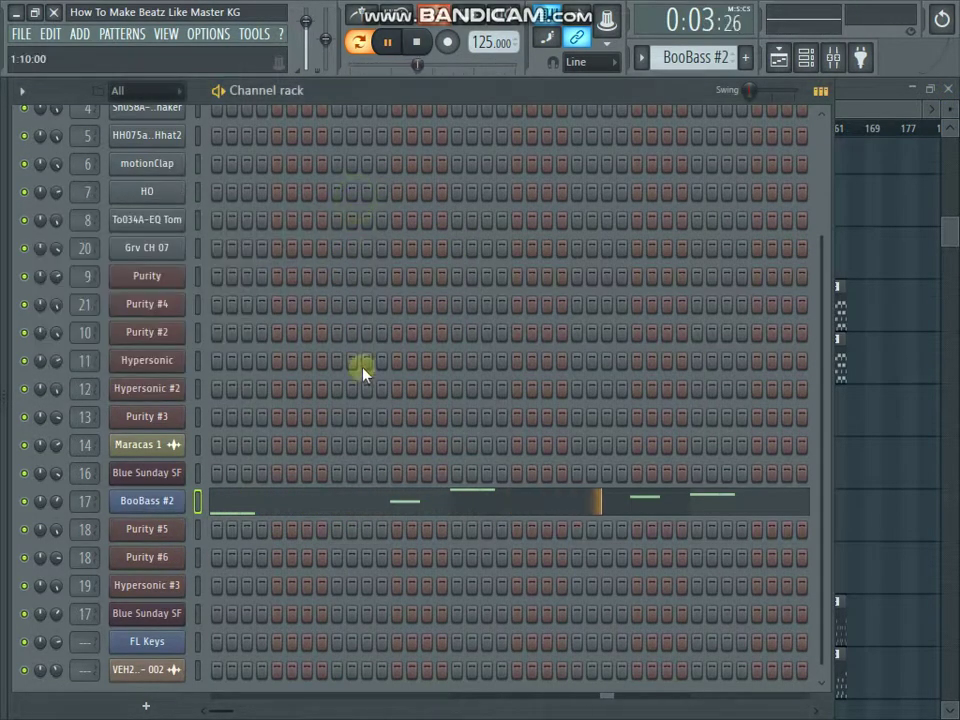
Switch to the Purity #6 pattern and review its instrument preset and its full four-bar chords in the piano roll.
scroll(703, 60, down, 2)
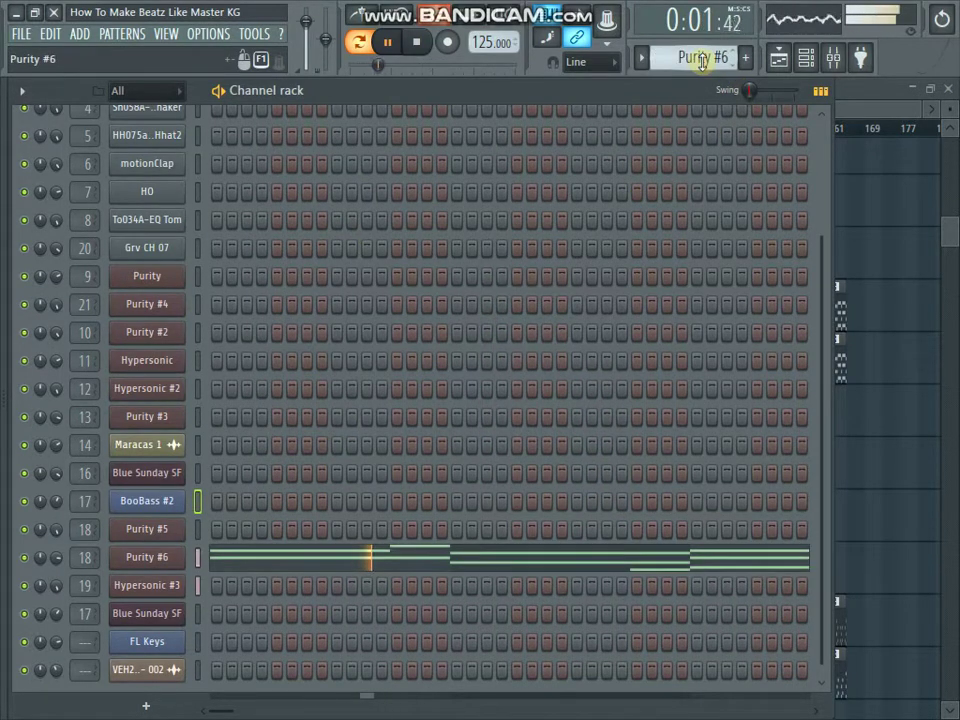
click(150, 557)
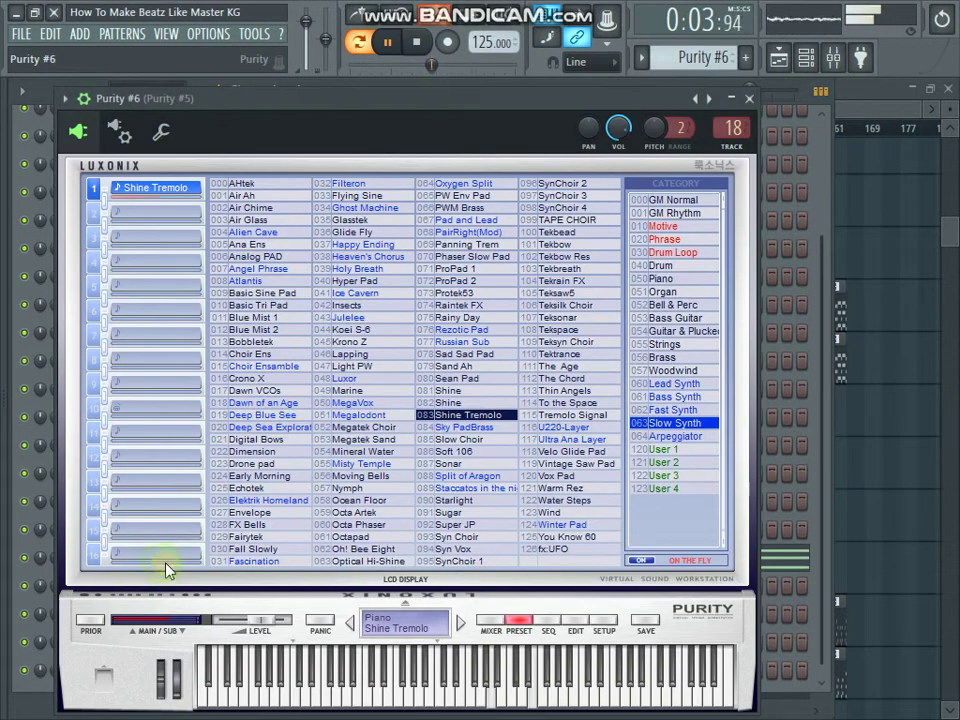
click(750, 99)
click(445, 556)
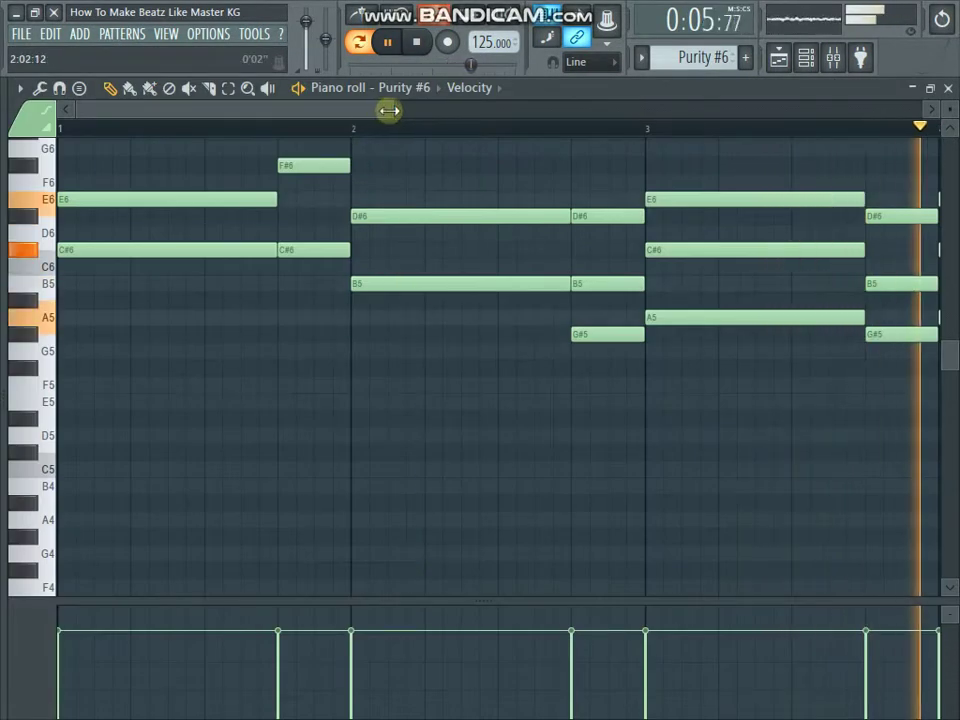
drag(392, 109, 615, 175)
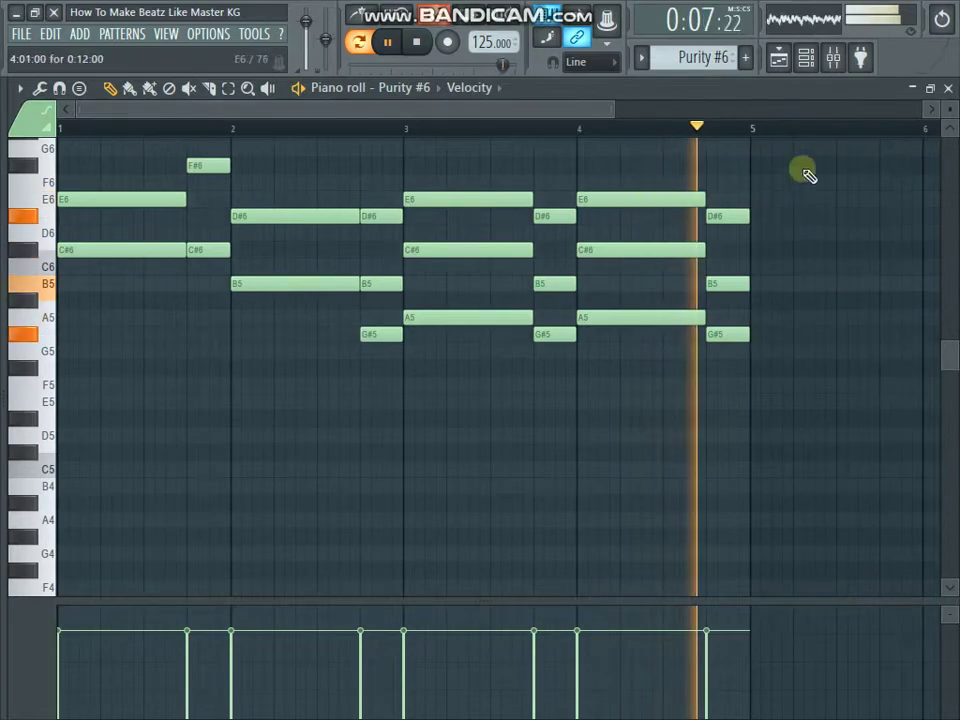
click(946, 92)
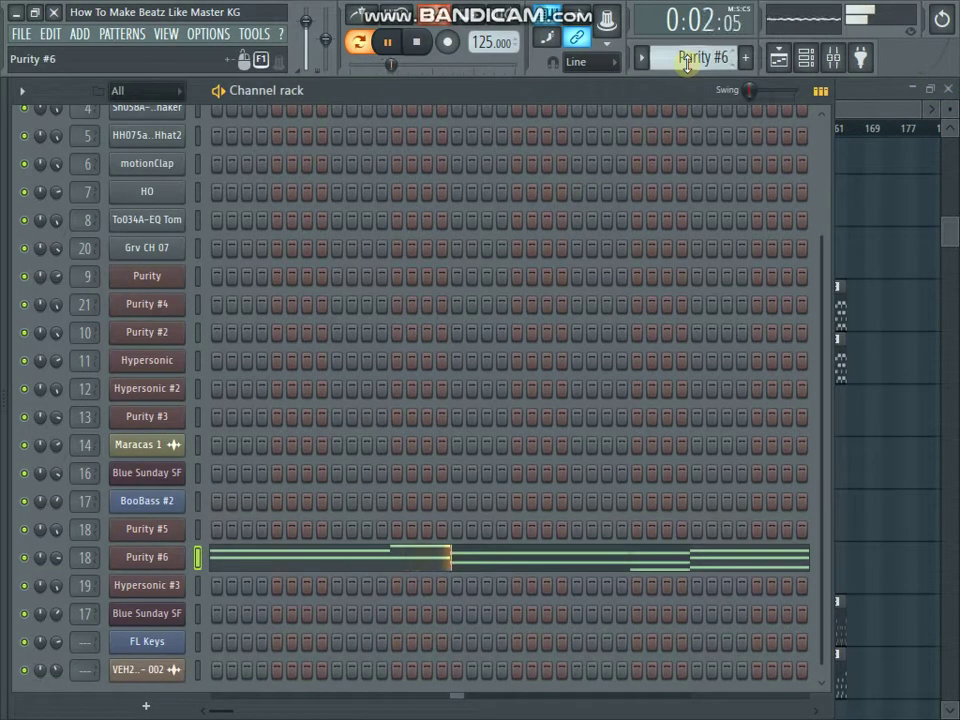
Switch to the Hypersonic #3 pattern and examine all four bars of its short chord notes in the piano roll.
scroll(684, 58, down, 1)
click(380, 592)
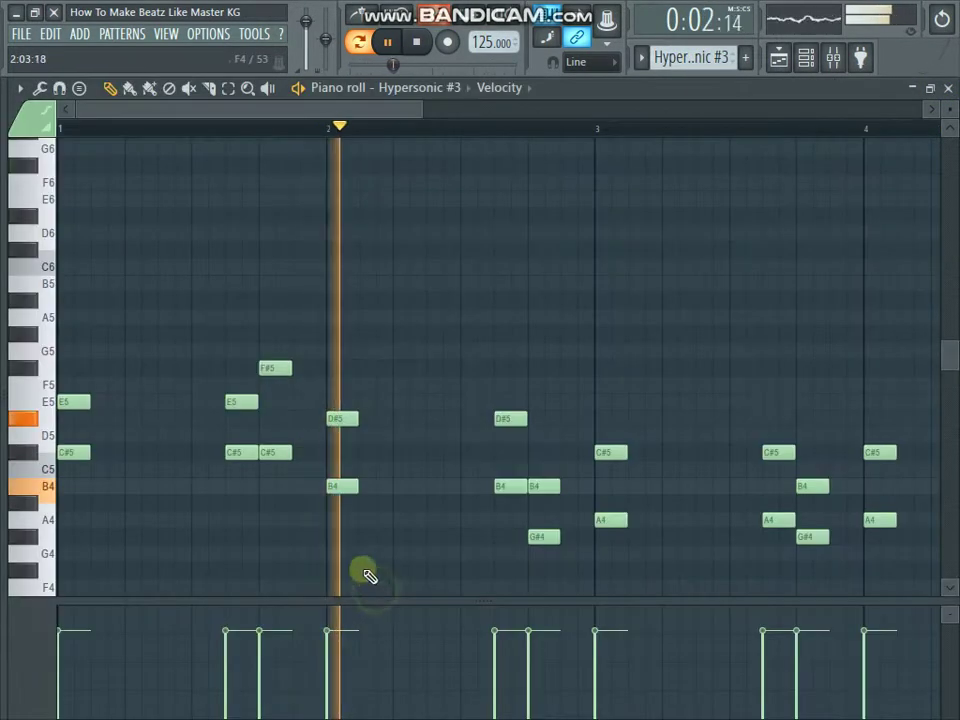
scroll(623, 218, down, 1)
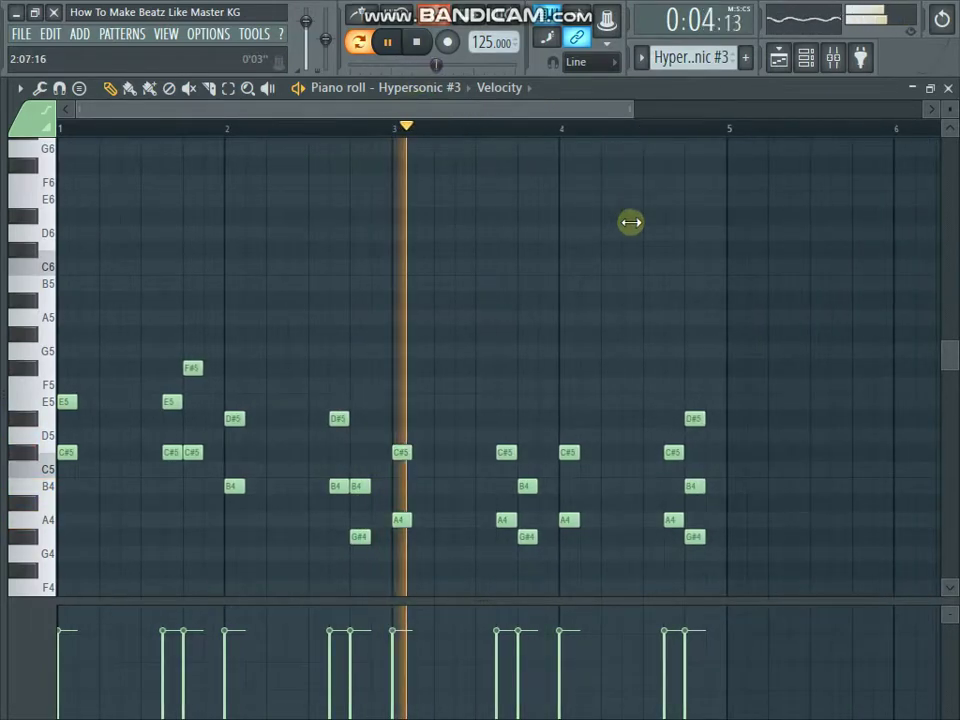
Close the piano roll, review the patches loaded in the Hypersonic #3 instrument, and close its window.
click(950, 88)
click(148, 585)
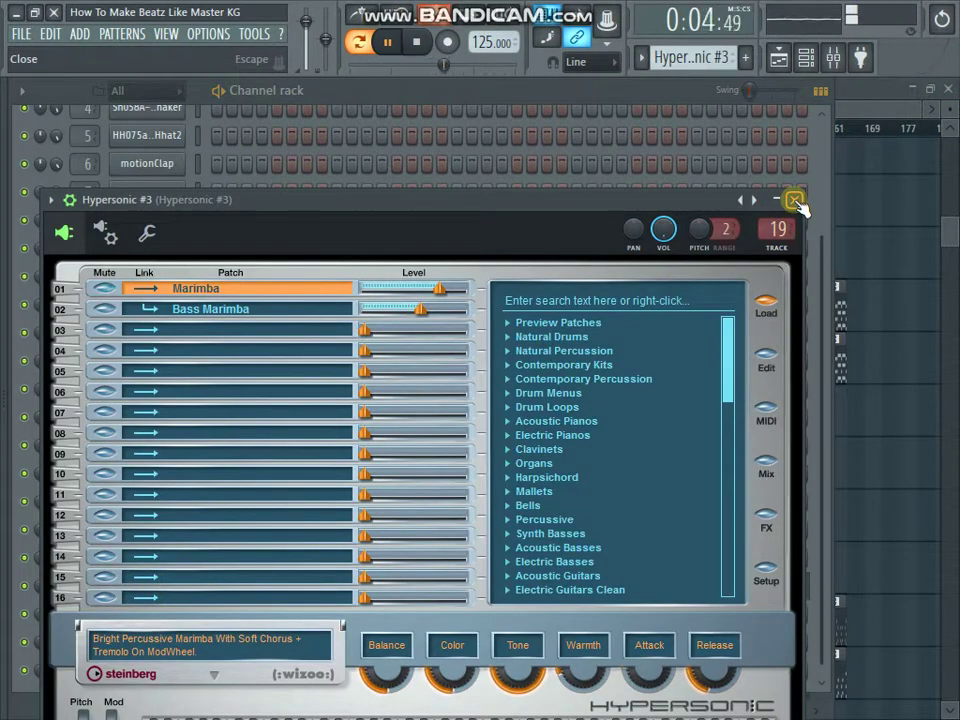
click(148, 312)
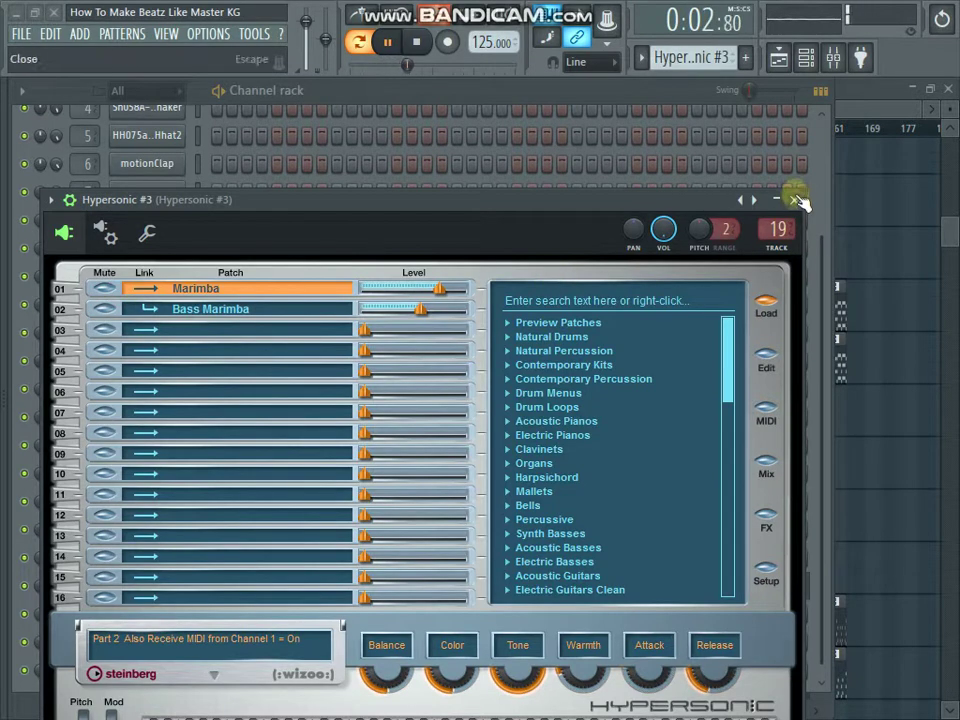
click(796, 200)
scroll(266, 600, down, 1)
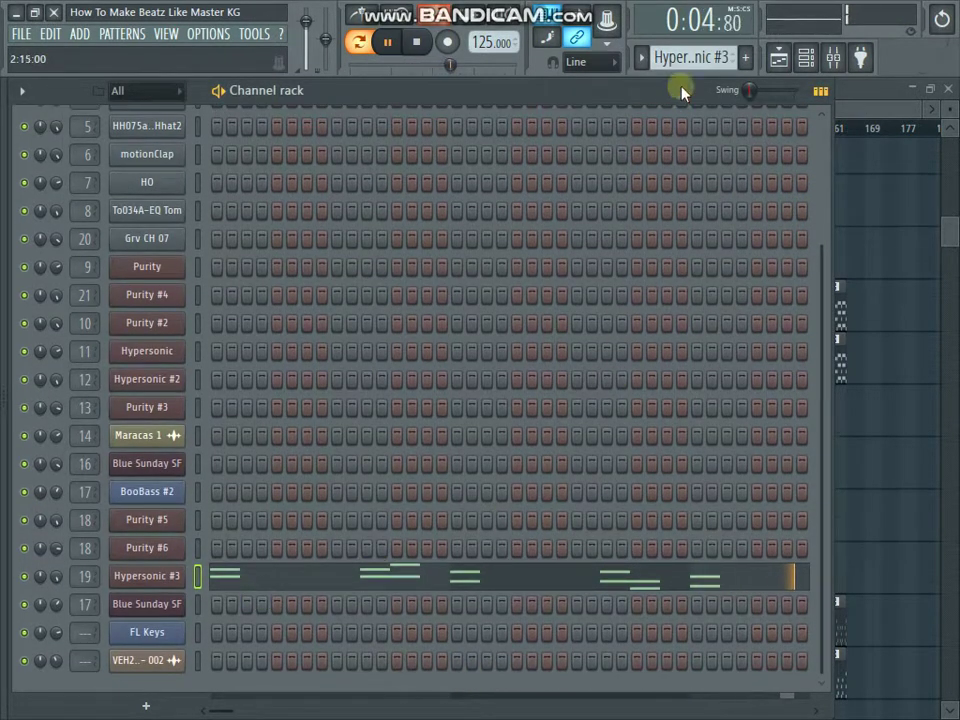
Switch to the Blue Sunday SF pattern and review its BooBass instrument settings and all four bars of its notes in the piano roll.
scroll(692, 57, down, 1)
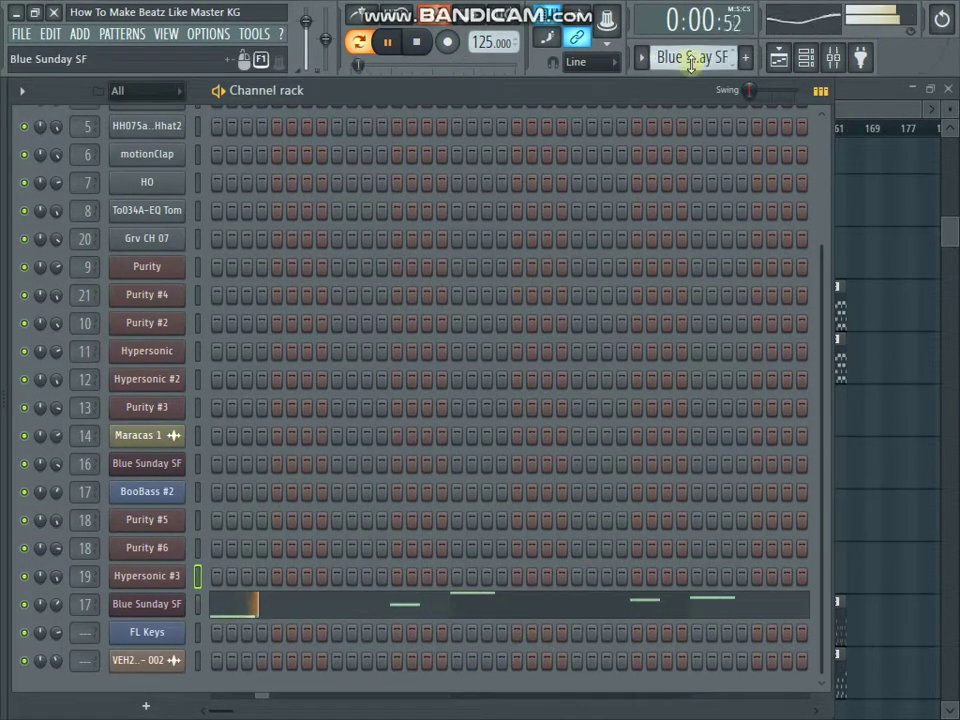
click(155, 608)
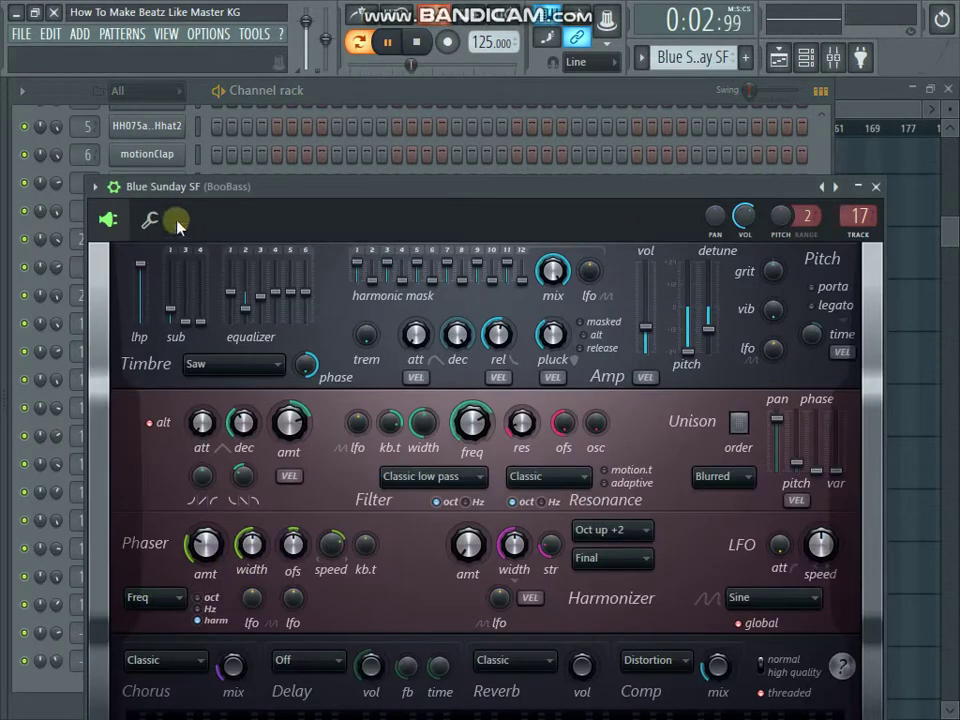
click(876, 187)
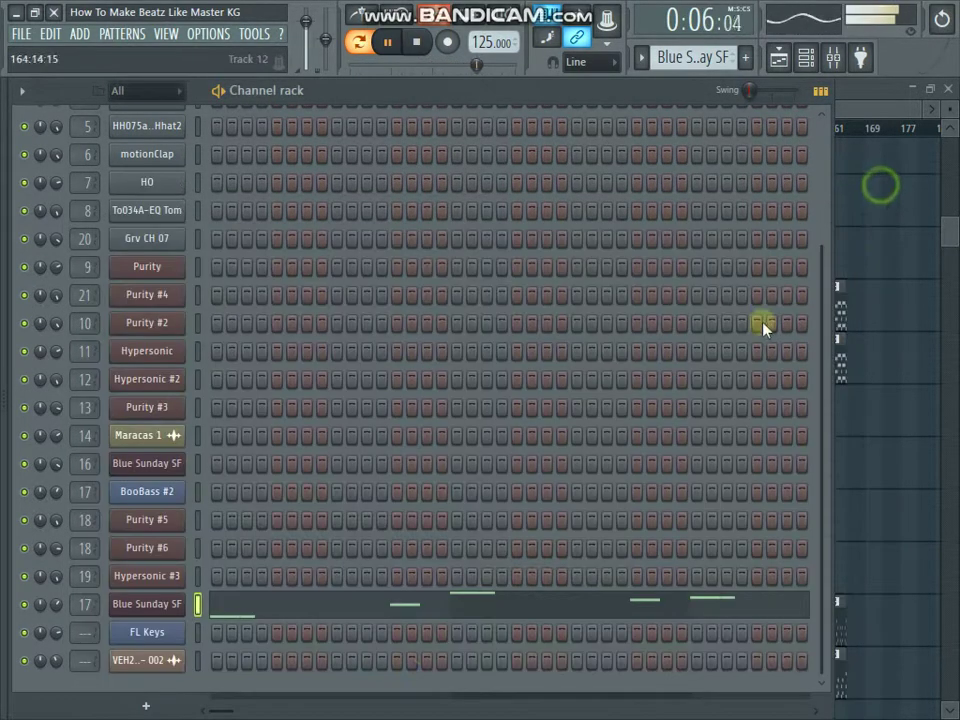
click(272, 598)
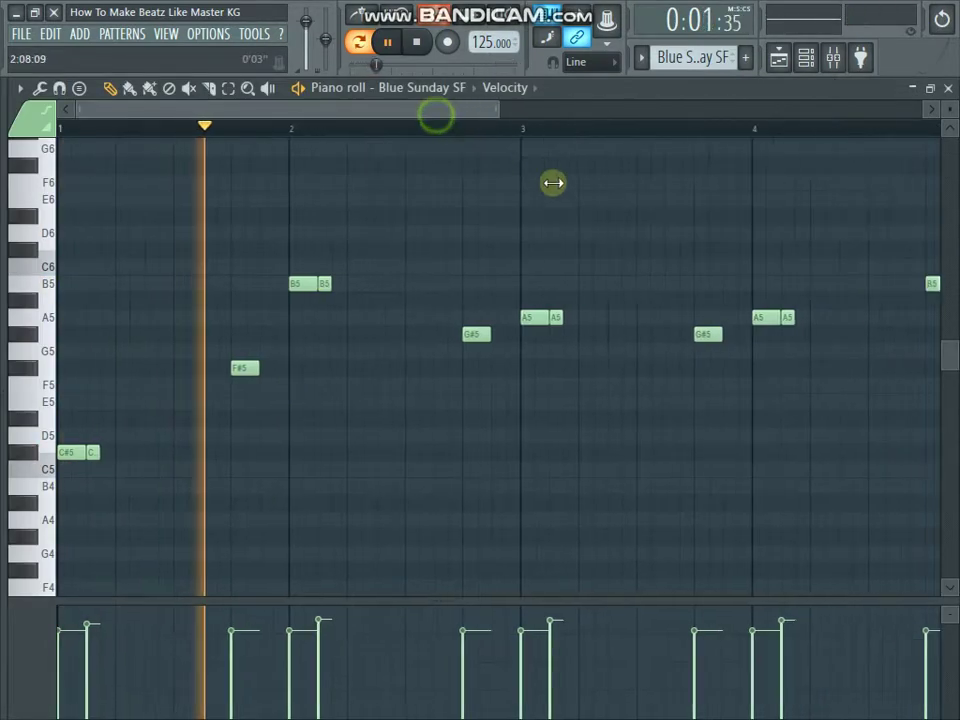
scroll(553, 182, down, 2)
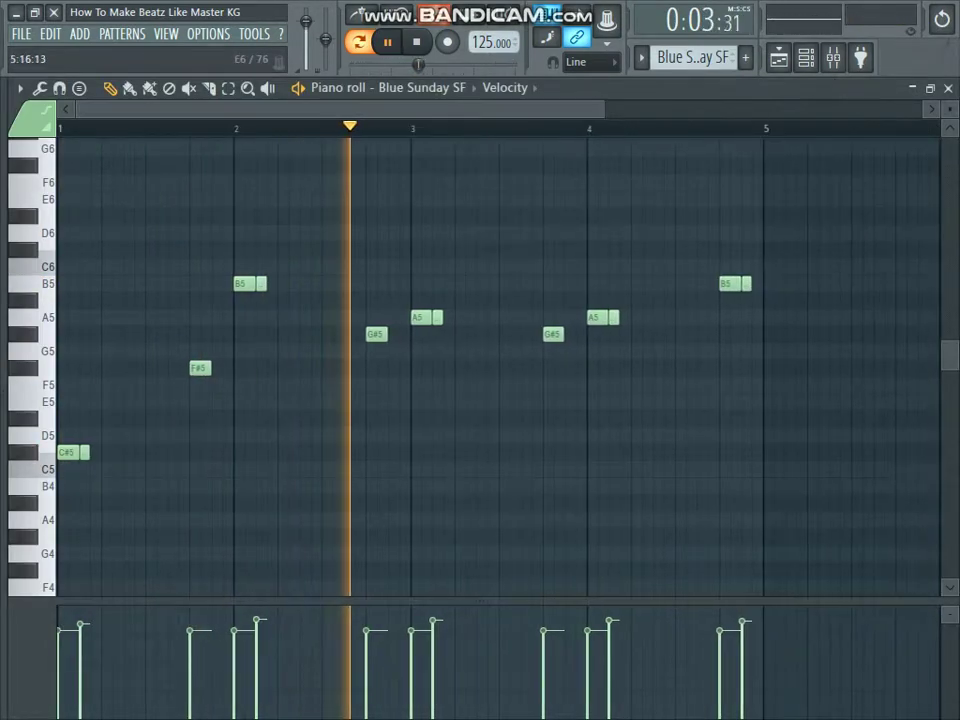
click(944, 100)
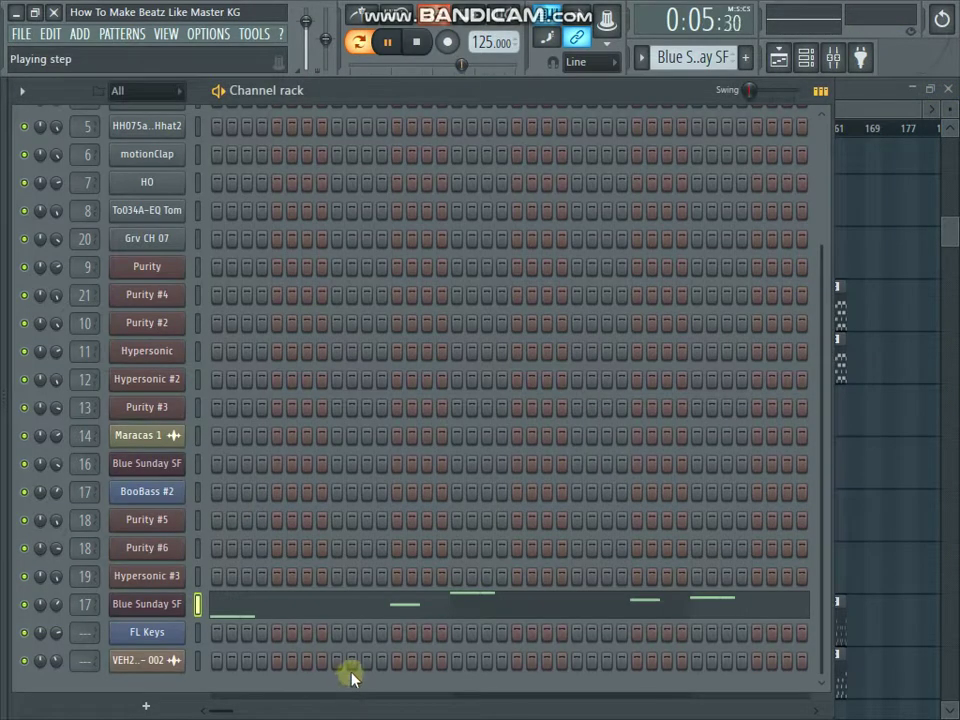
Switch to the FL Keys pattern and examine its full four-bar chords in the piano roll.
scroll(686, 60, down, 1)
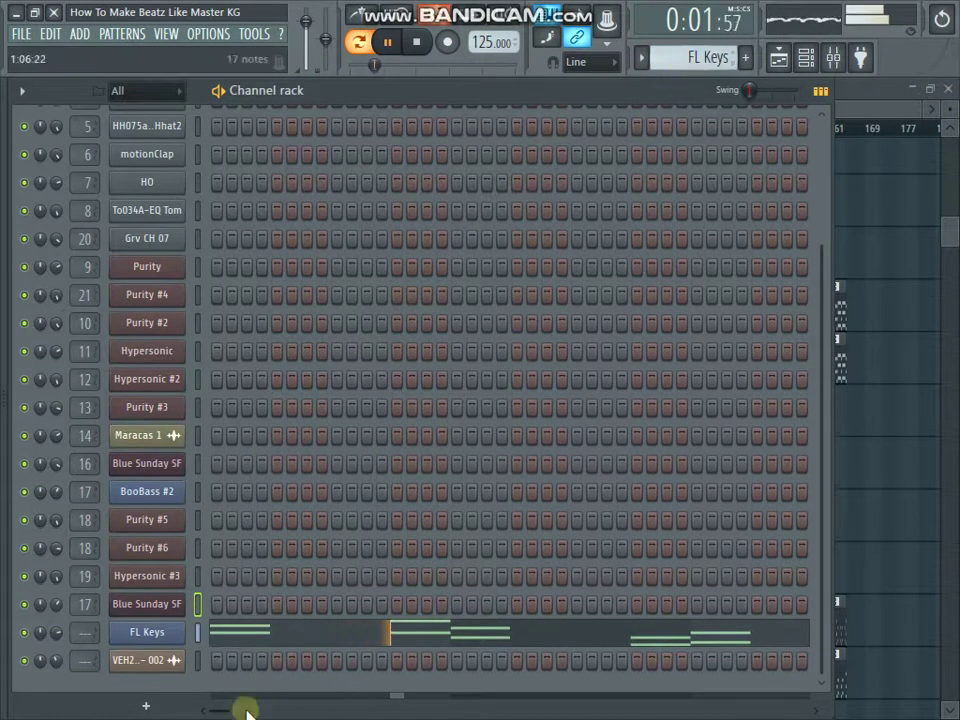
click(258, 636)
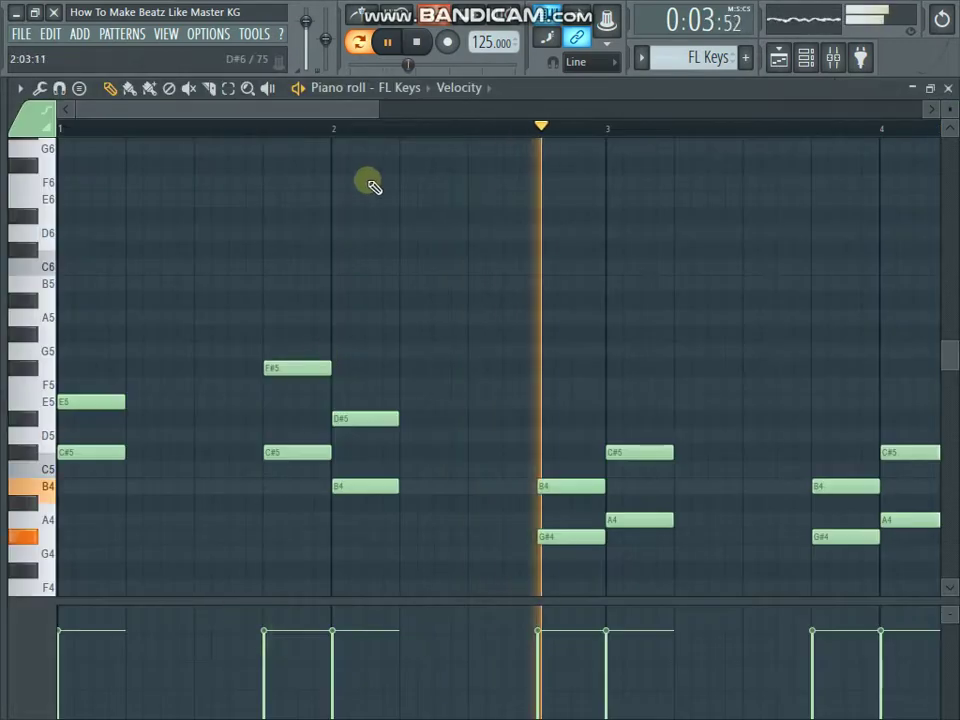
drag(523, 203, 608, 279)
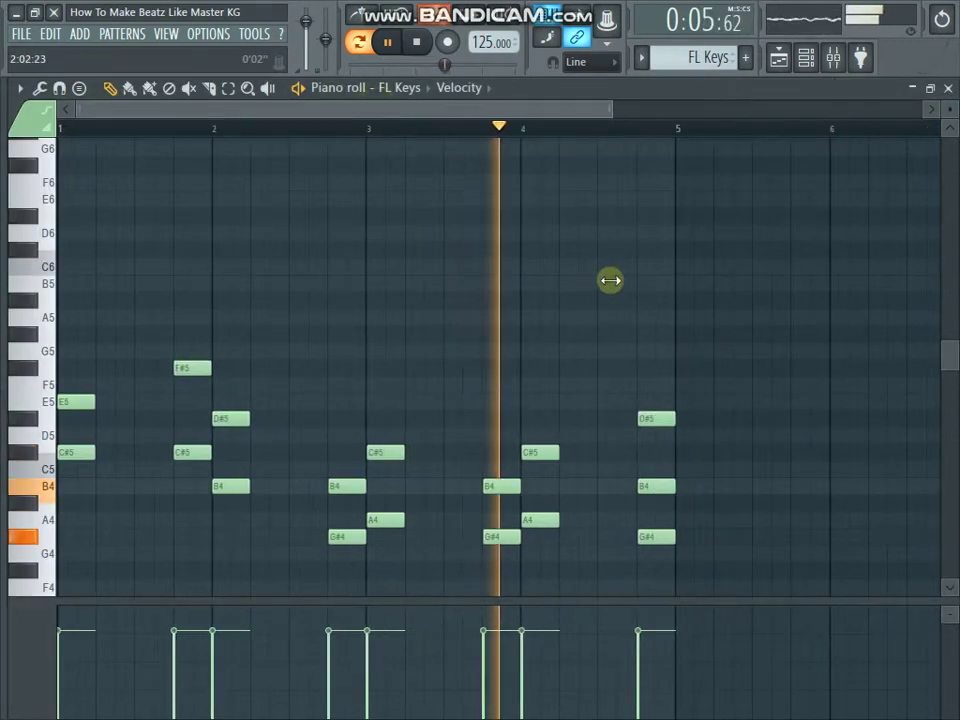
scroll(604, 442, down, 2)
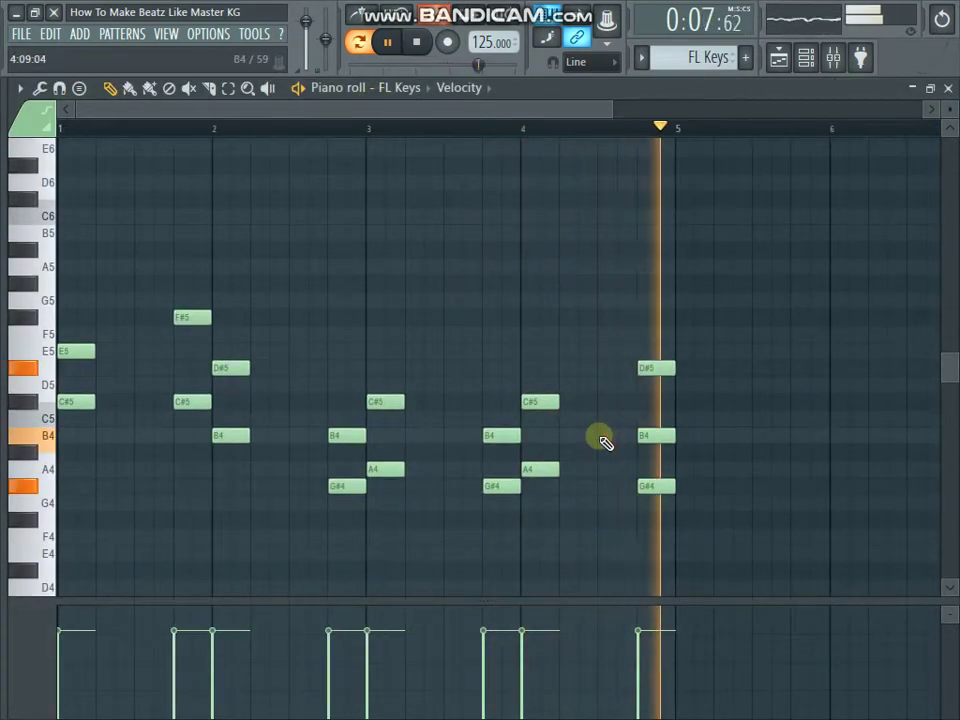
click(948, 88)
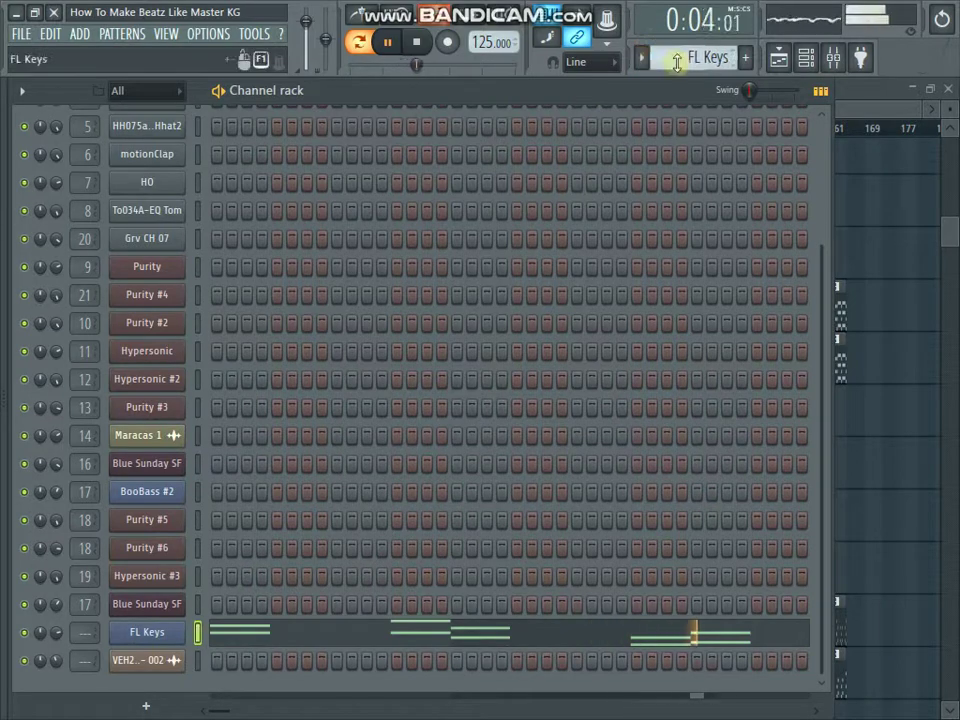
Switch to Pattern 22 and review the Blue Sunday SF channel's full four-bar line in the piano roll and its instrument settings.
scroll(675, 58, down, 1)
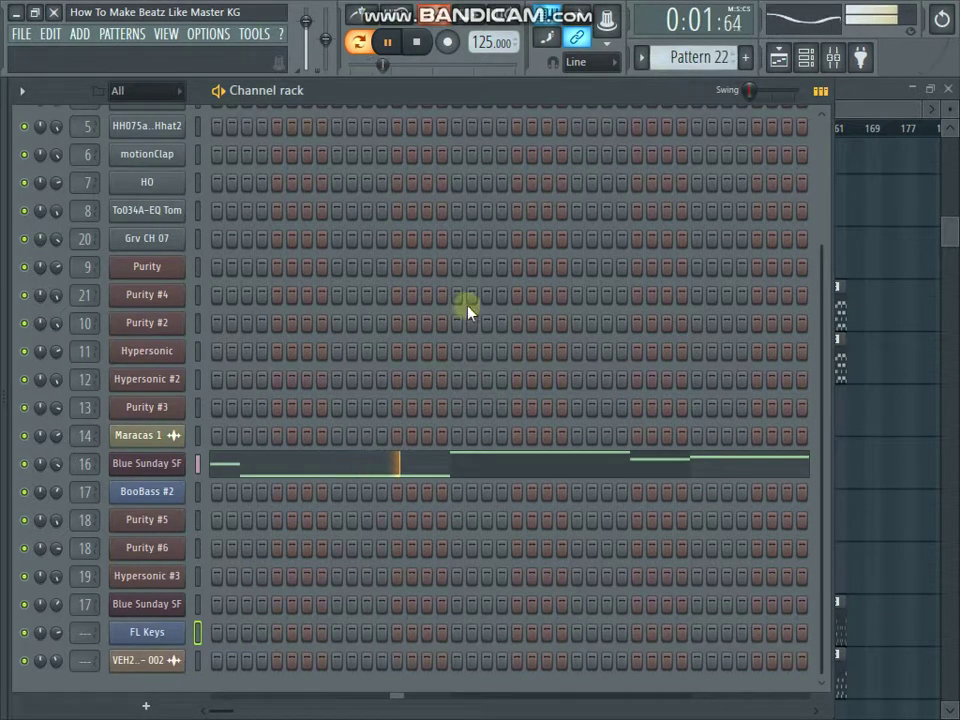
click(292, 467)
drag(464, 115, 775, 112)
scroll(468, 400, up, 1)
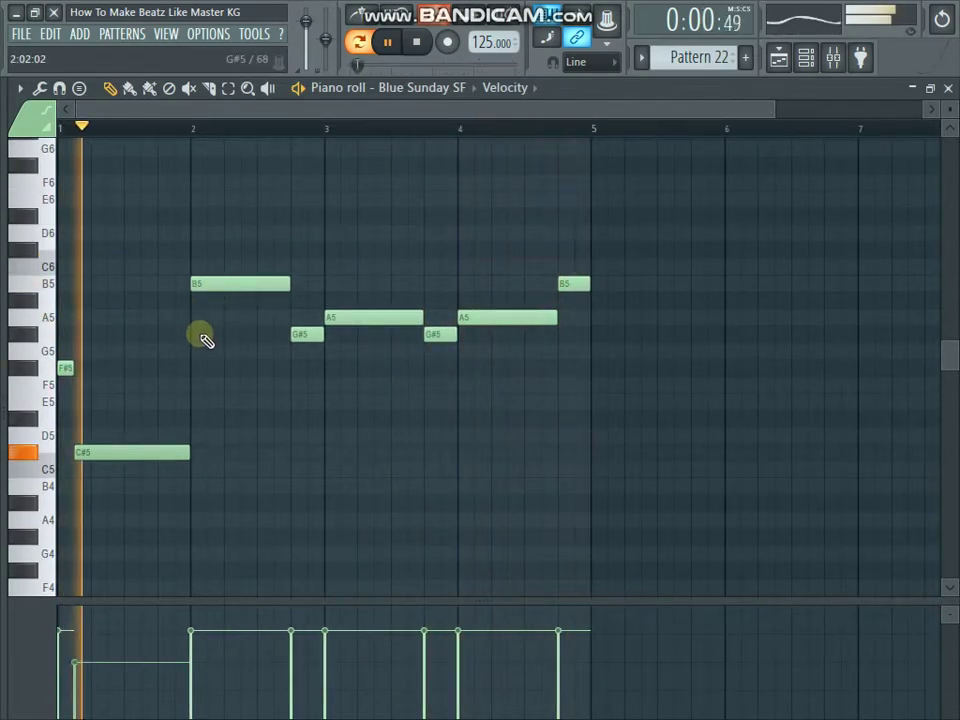
click(949, 89)
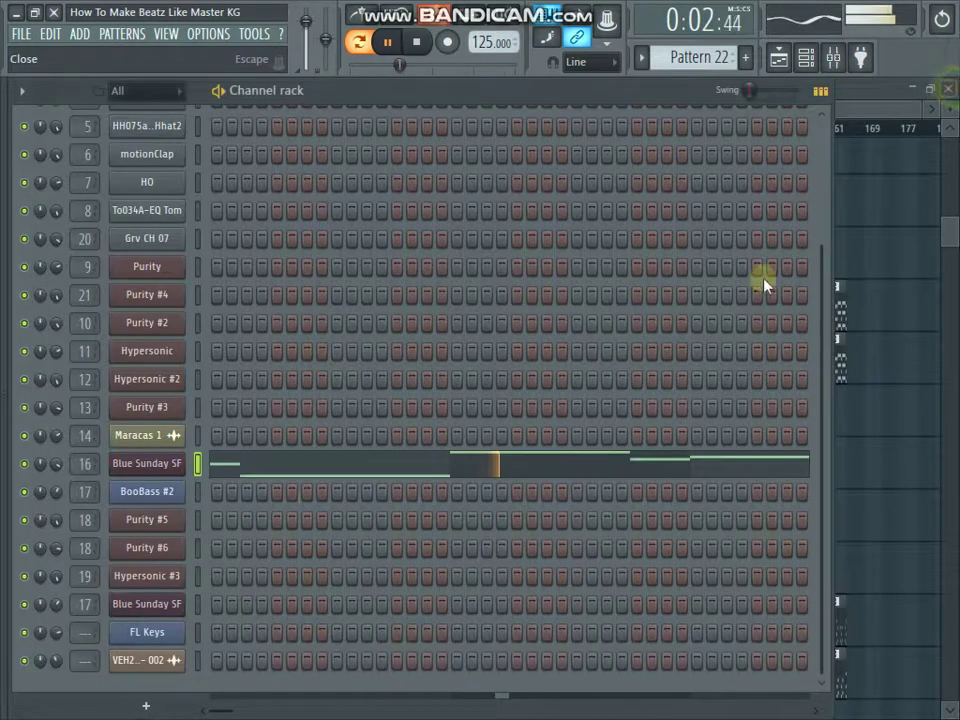
click(172, 466)
drag(335, 280, 671, 208)
click(897, 210)
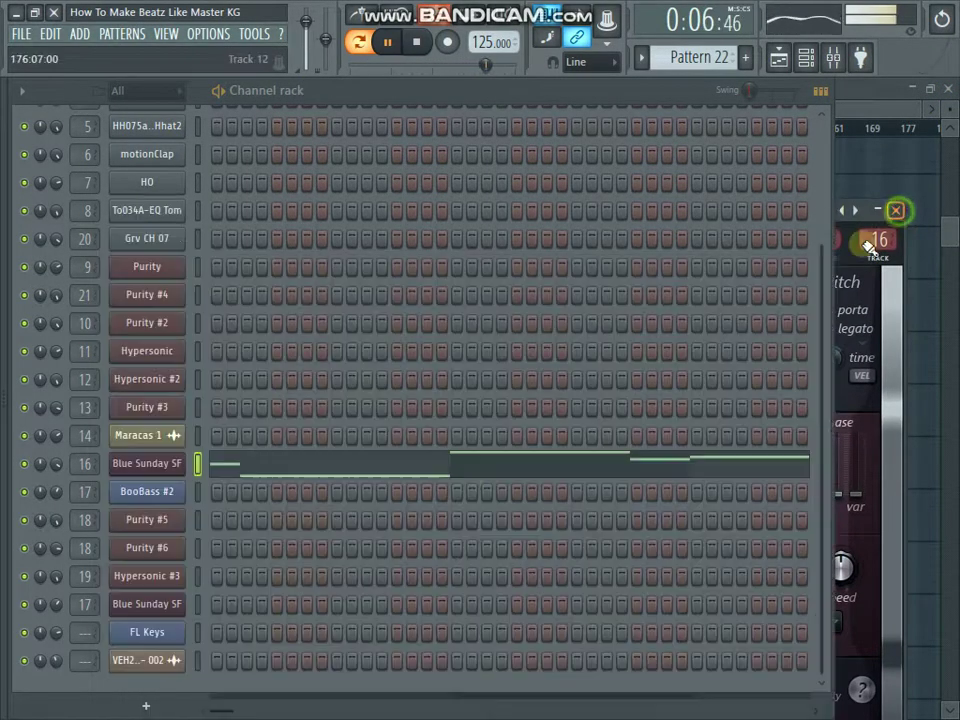
click(277, 549)
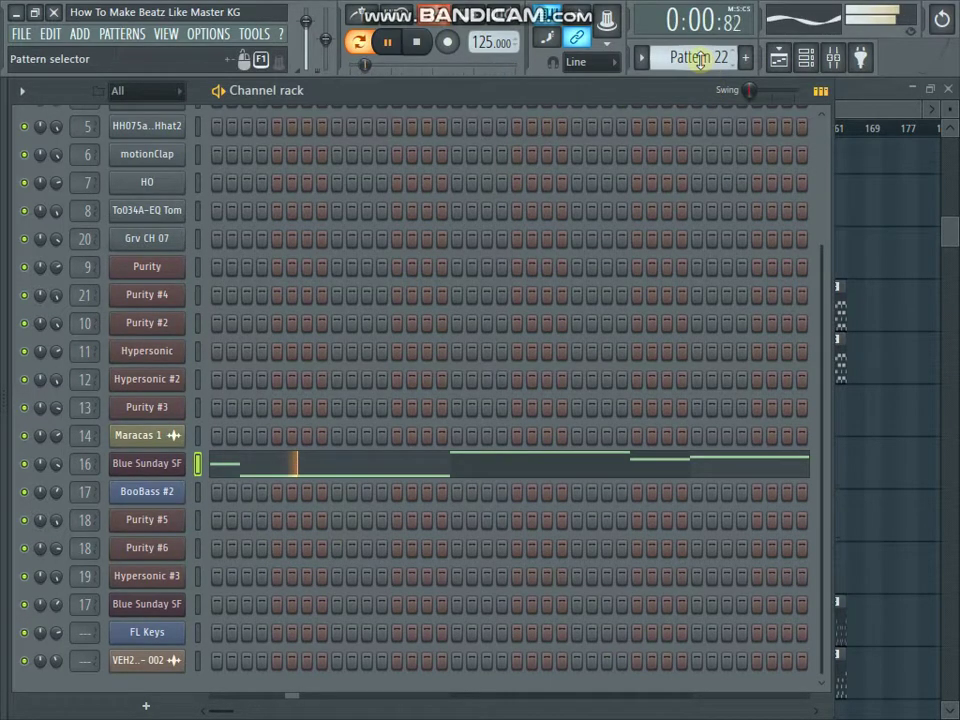
Switch to Pattern 23, review the Purity #5 preset and its full four-bar melody in the piano roll, and stop playback.
scroll(700, 58, down, 1)
click(166, 519)
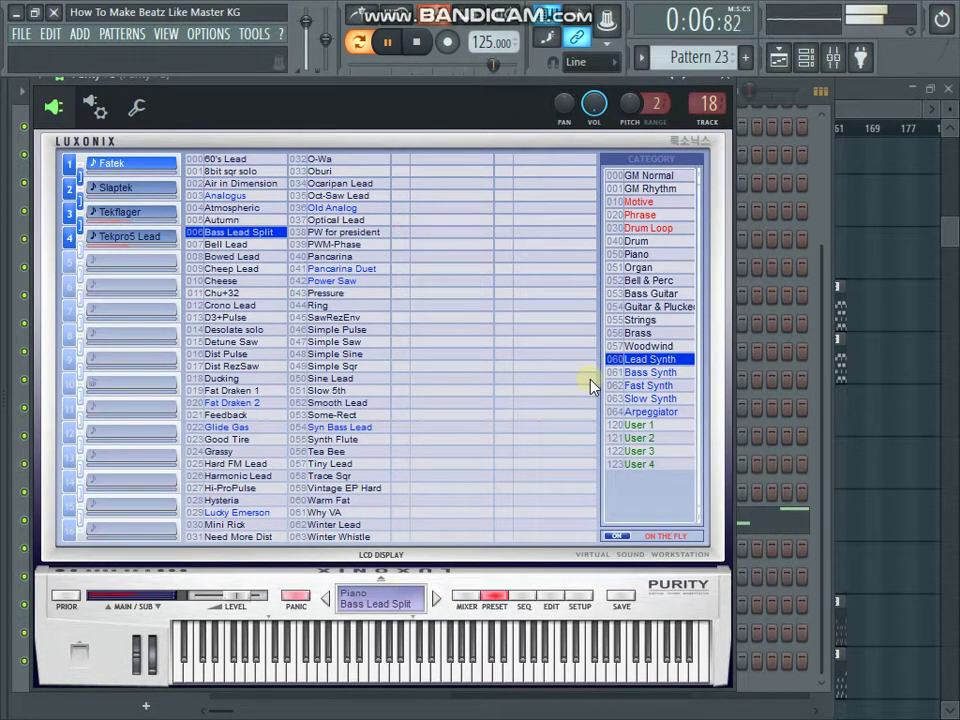
click(729, 81)
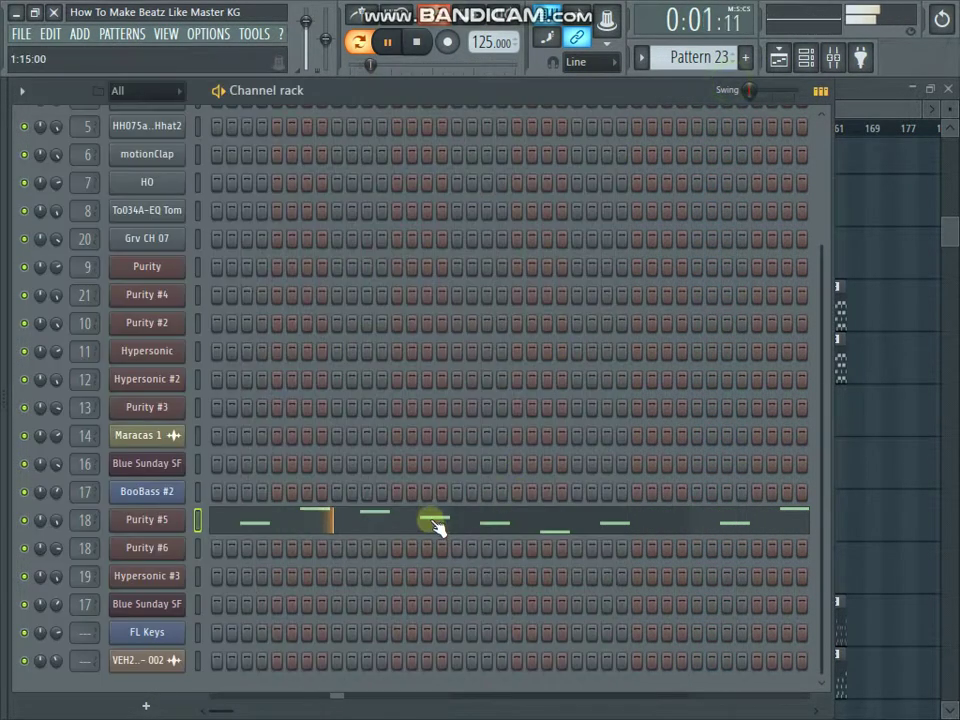
click(439, 525)
drag(515, 110, 618, 171)
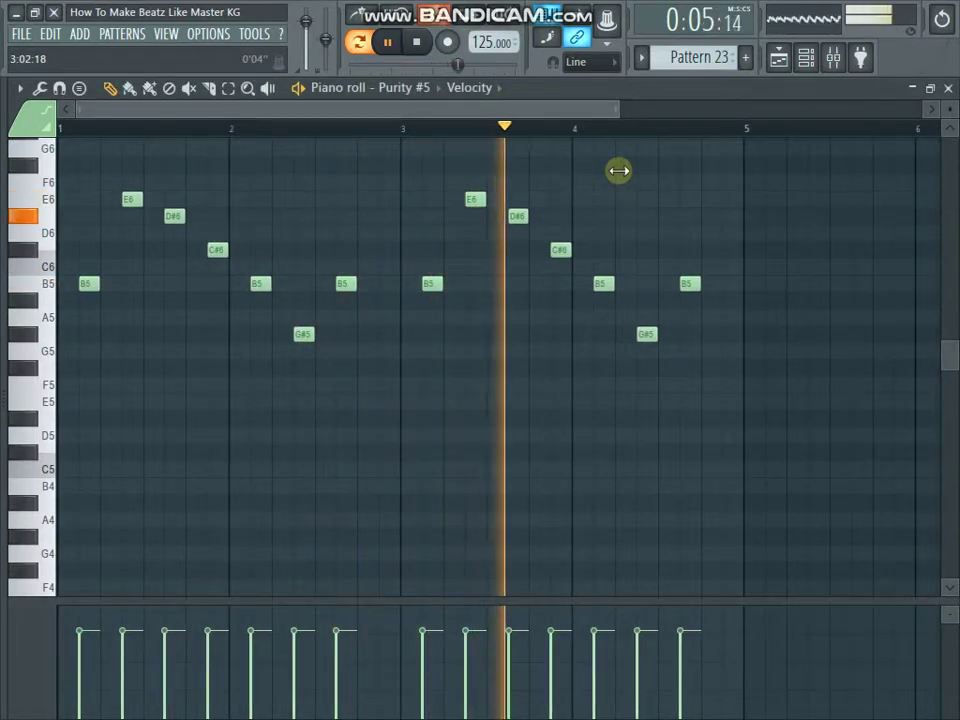
click(945, 88)
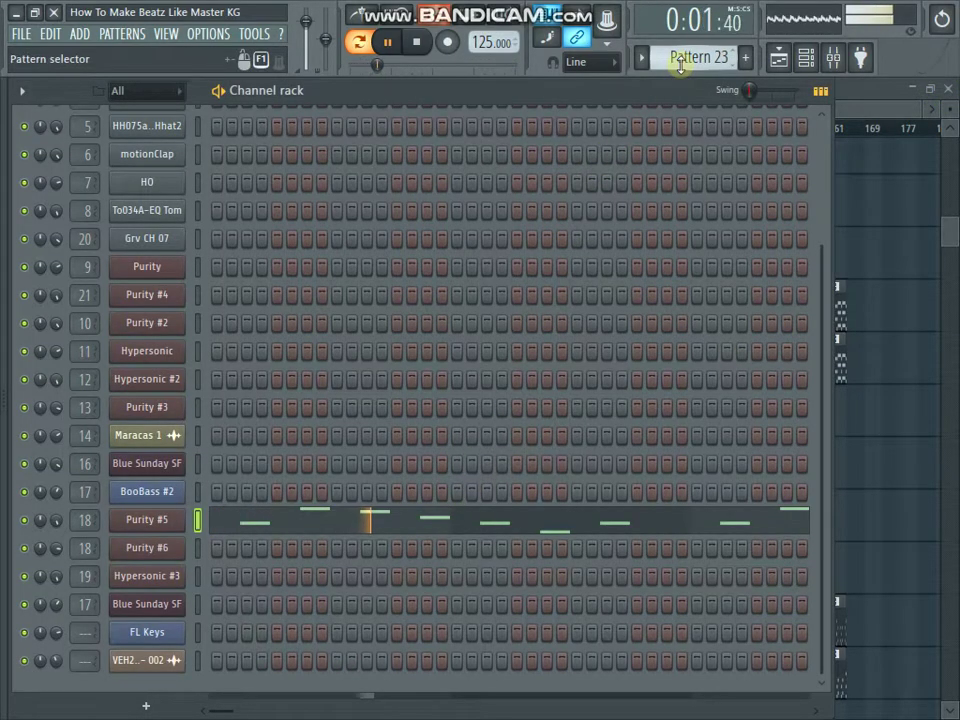
scroll(681, 60, down, 1)
scroll(690, 72, up, 1)
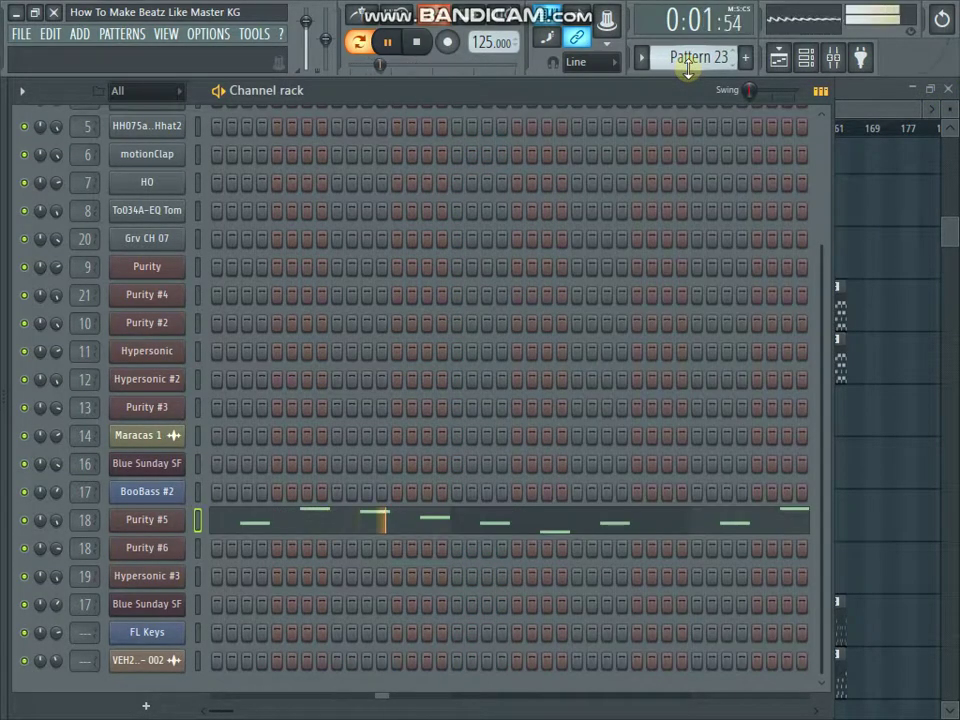
key(space)
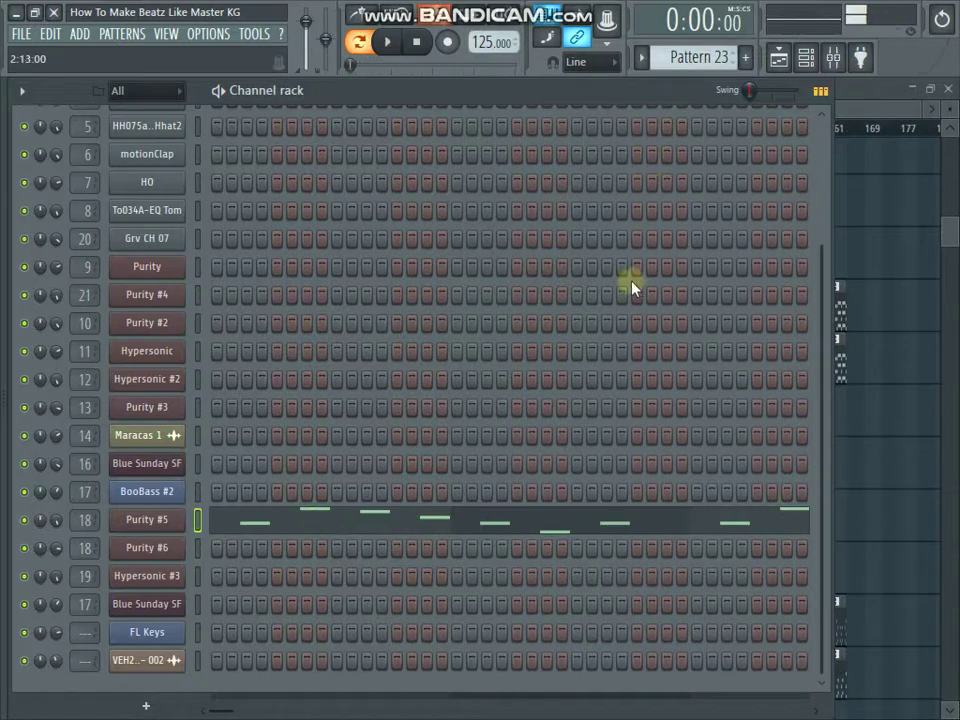
Open the playlist, play the full arrangement in song mode, and stop playback.
click(777, 60)
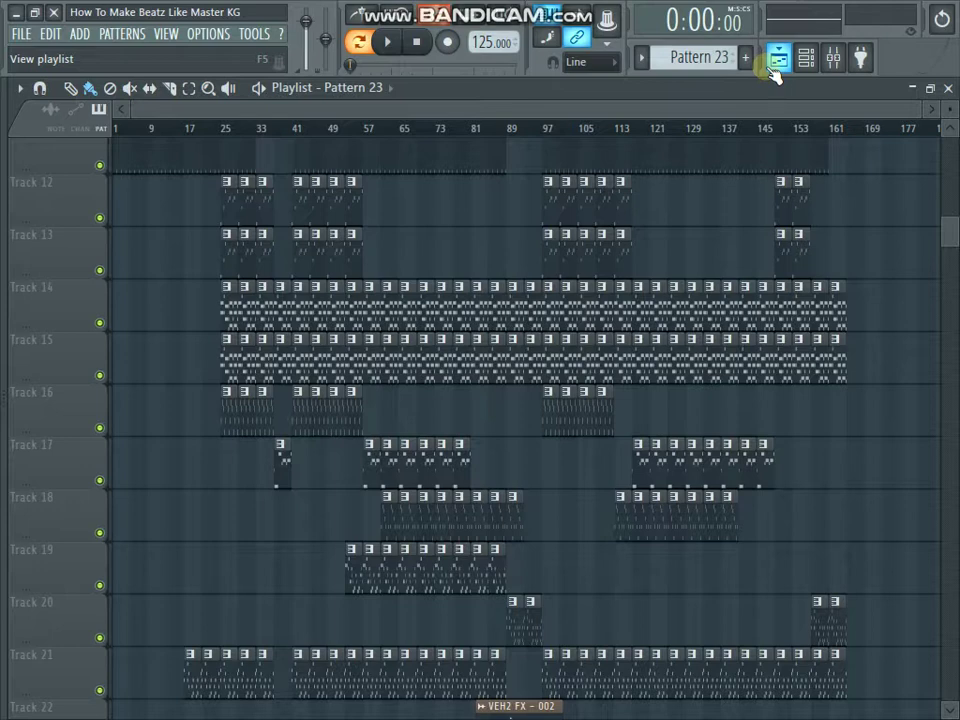
click(384, 50)
click(383, 43)
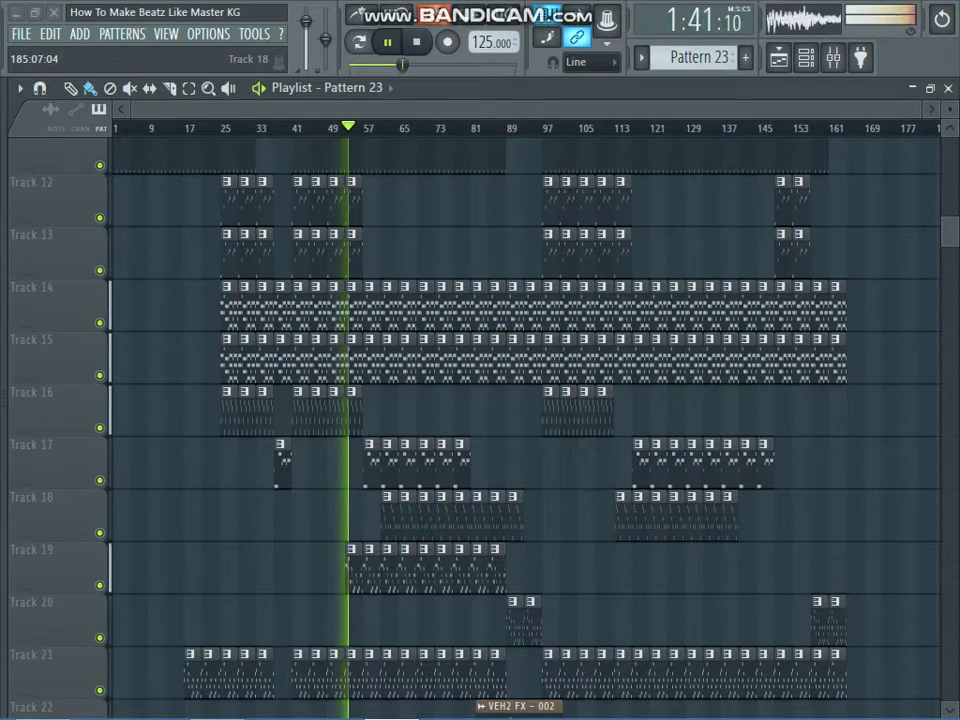
click(420, 46)
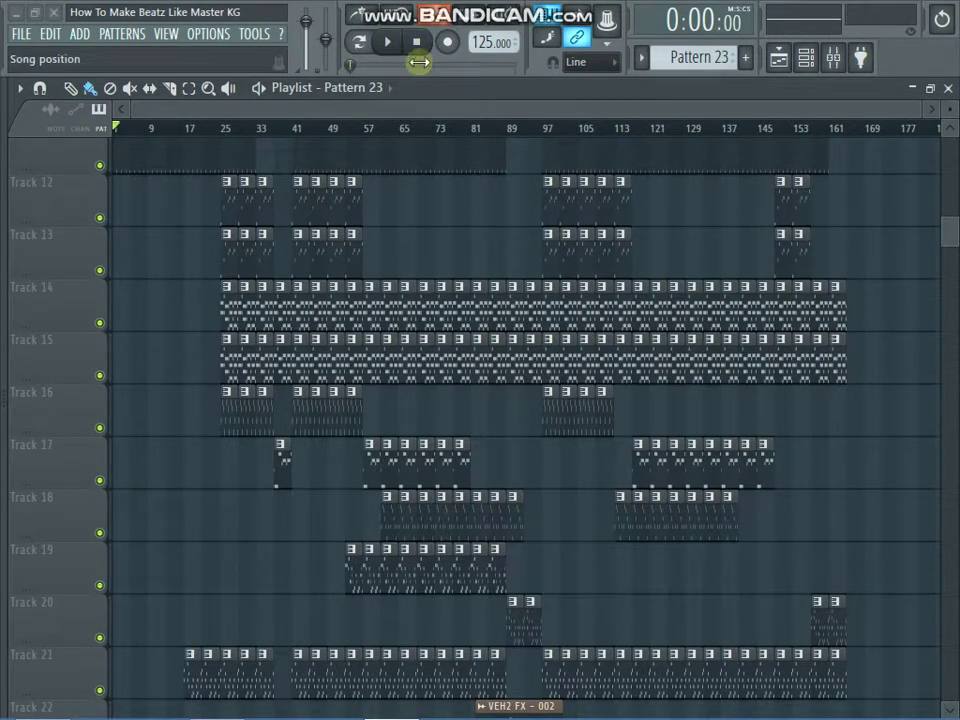
click(396, 127)
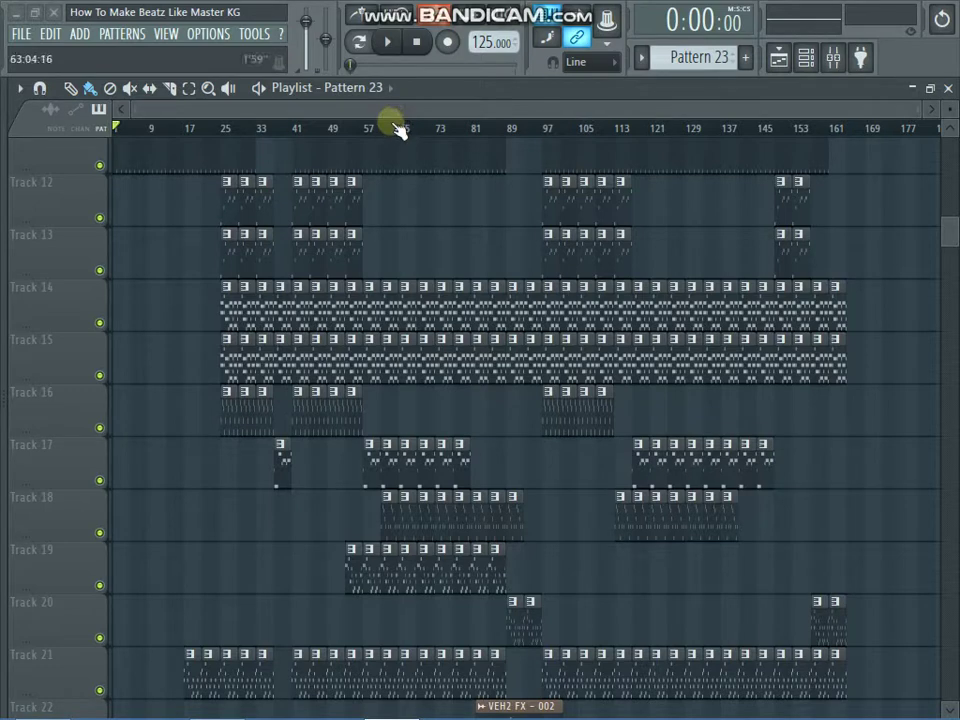